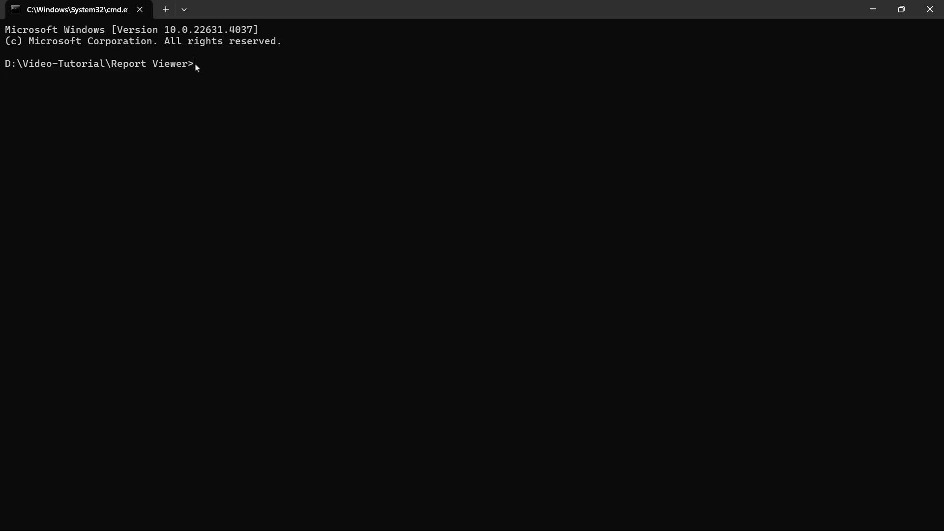
pyautogui.write('dotnet new mvc ')
pyautogui.write('--name CoreAPIService')
# Step: Create the CoreAPIService MVC project and add the BoldReports.Net.Core package to it
pyautogui.press('Return')
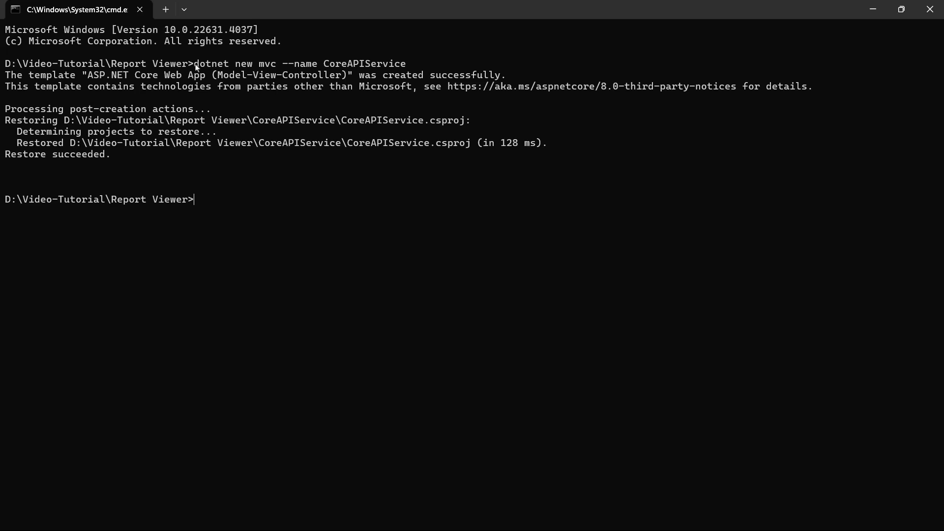
pyautogui.write('cd CoreAPIServic')
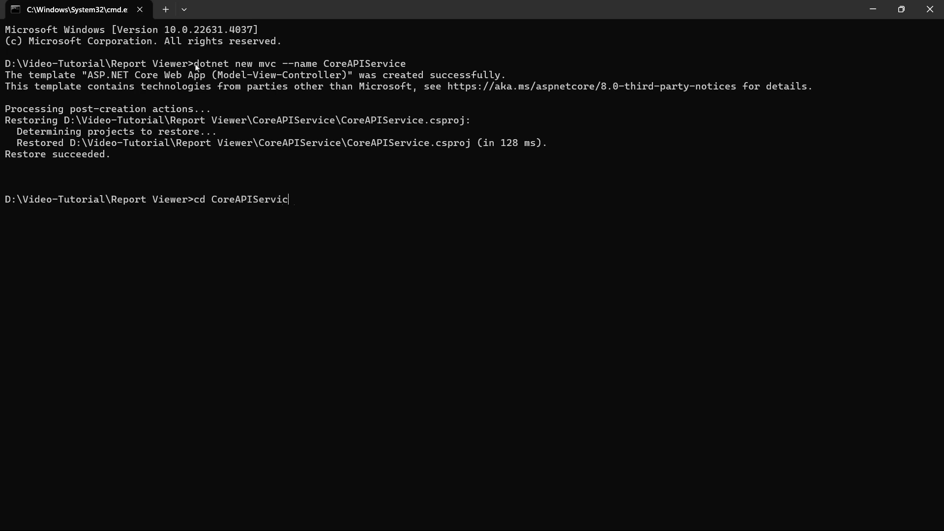
pyautogui.write('e')
pyautogui.press('Return')
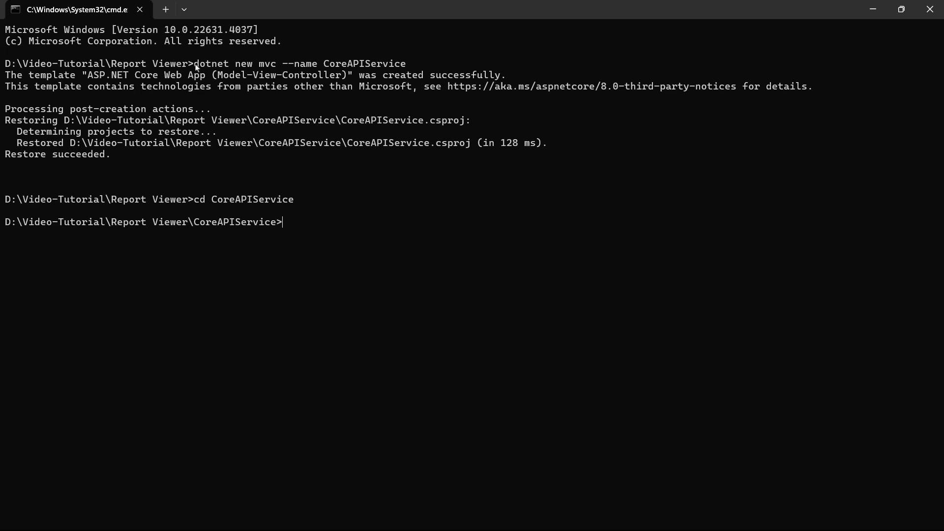
pyautogui.write('dotnet')
pyautogui.write(' add package BoldReports.Net.Core')
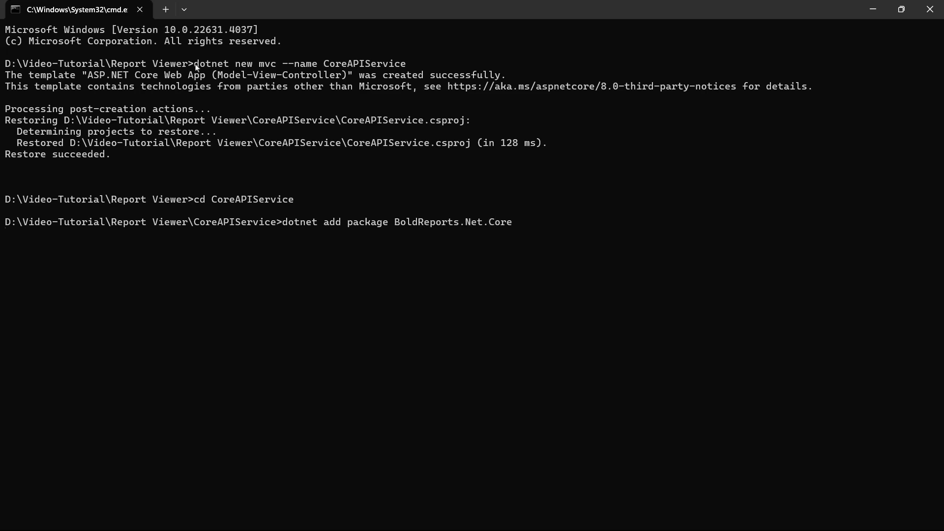
pyautogui.press('Return')
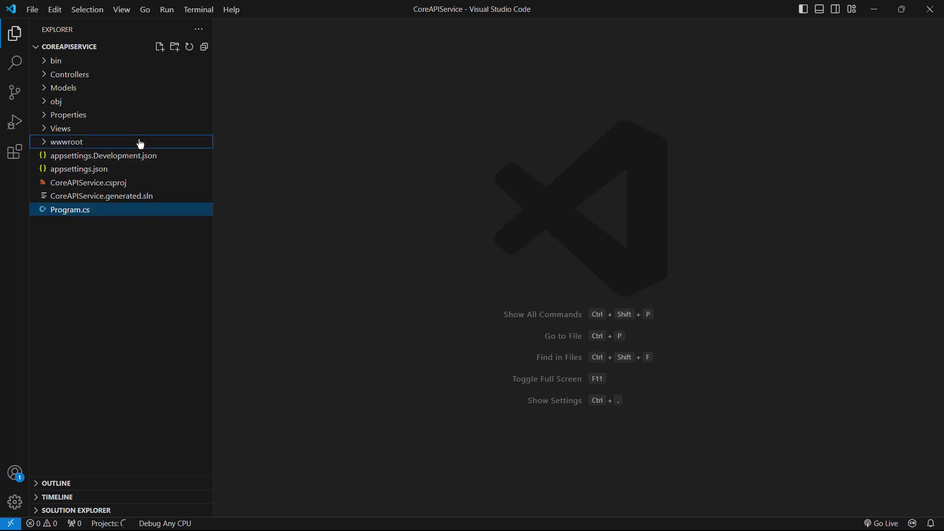
# Step: Add a new folder named Resources under wwwroot
pyautogui.click(140, 143)
pyautogui.rightClick(140, 142)
pyautogui.click(170, 151)
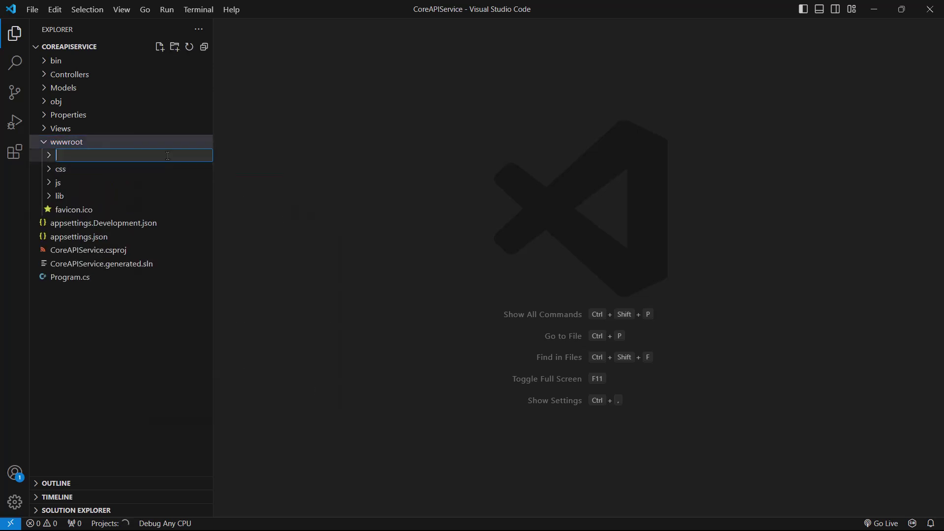
pyautogui.write('Resources')
pyautogui.press('Return')
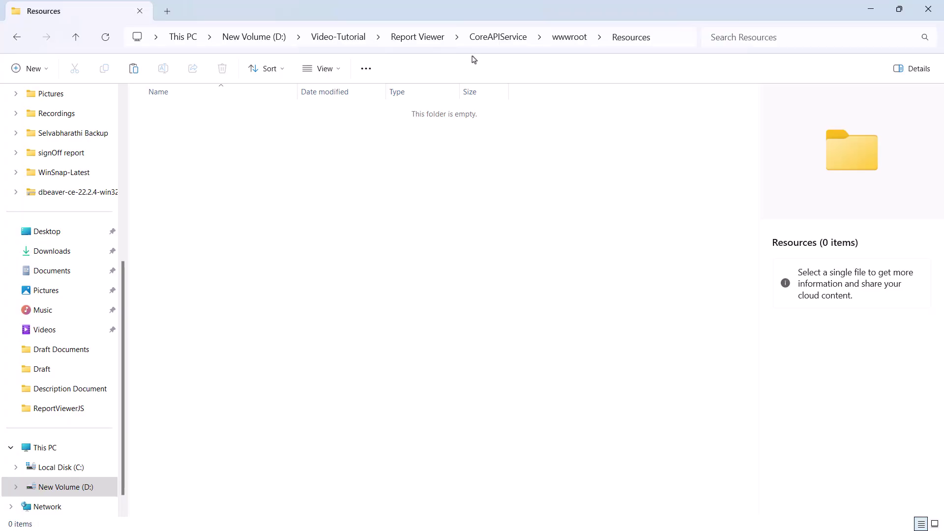
# Step: Paste Sales Order Details.rdl into the wwwroot\Resources folder
pyautogui.hotkey('ctrl', 'v')
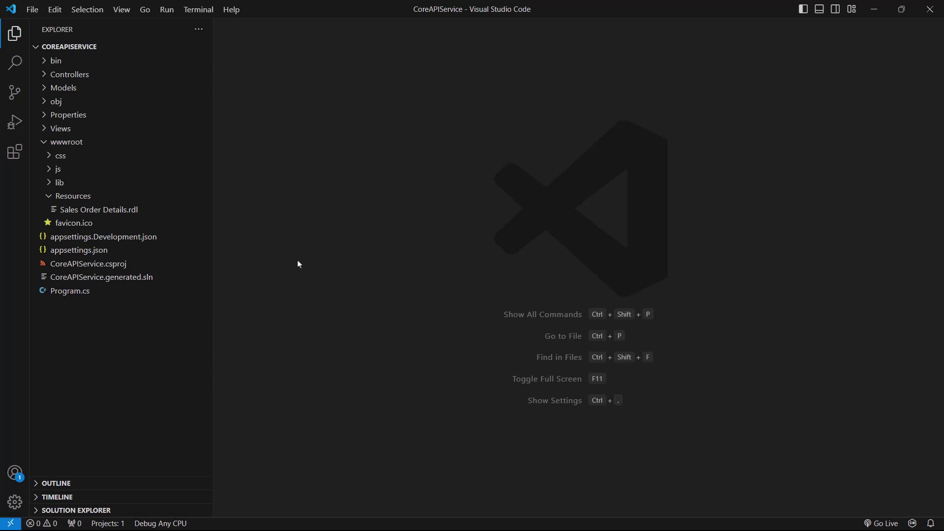
# Step: Create ReportViewerController.cs inside the Controllers folder
pyautogui.click(69, 74)
pyautogui.rightClick(133, 77)
pyautogui.click(167, 86)
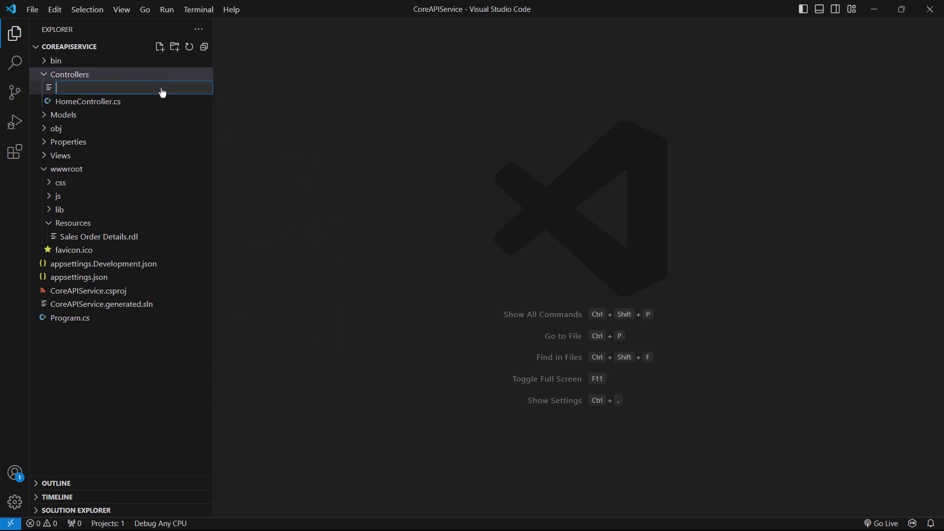
pyautogui.write('ReportViewerController')
pyautogui.write('.cs')
pyautogui.press('Return')
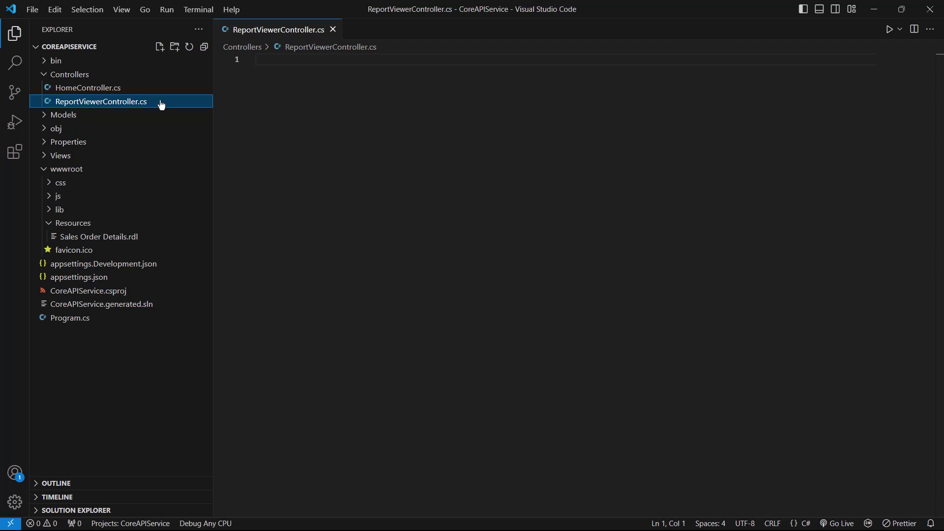
# Step: Add using directives for BoldReports.Web.ReportViewer, MVC, Hosting, caching and System.IO
pyautogui.click(257, 59)
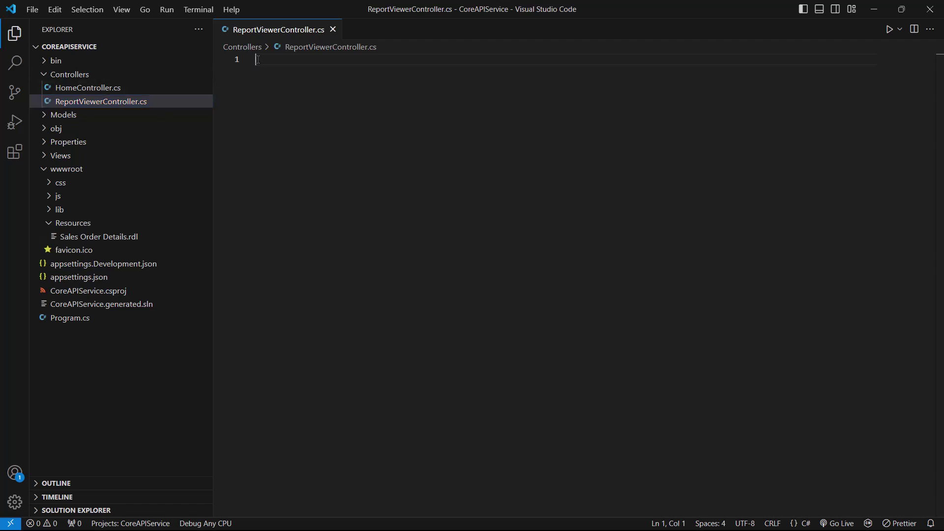
pyautogui.write('using BoldRep')
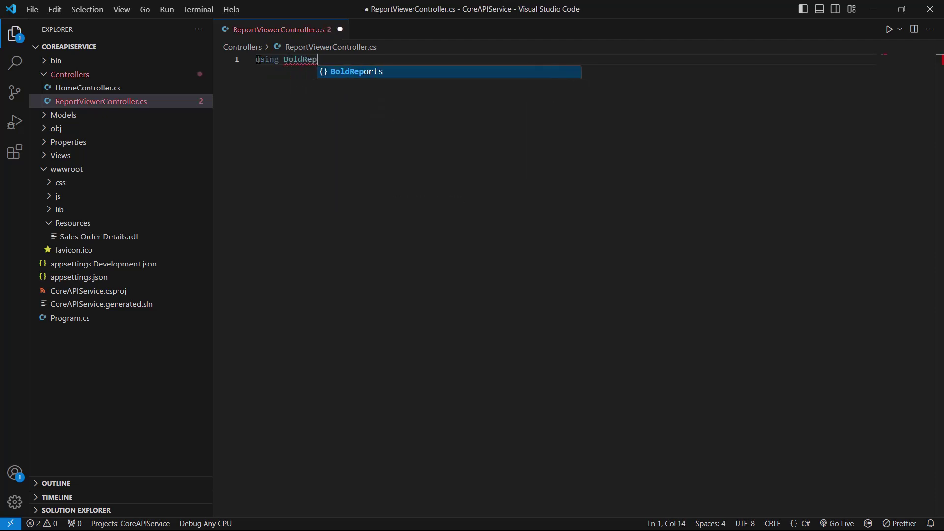
pyautogui.write('orts.Web.ReportViewer;')
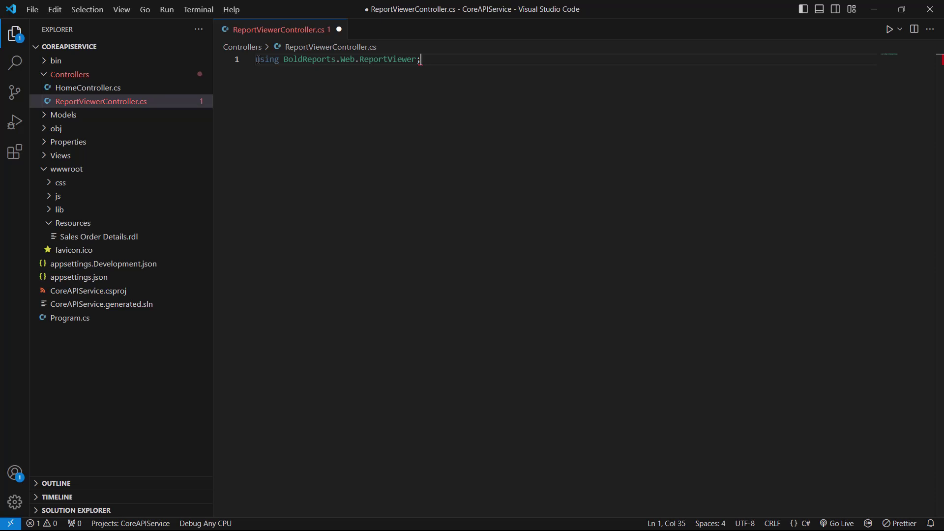
pyautogui.press('Return')
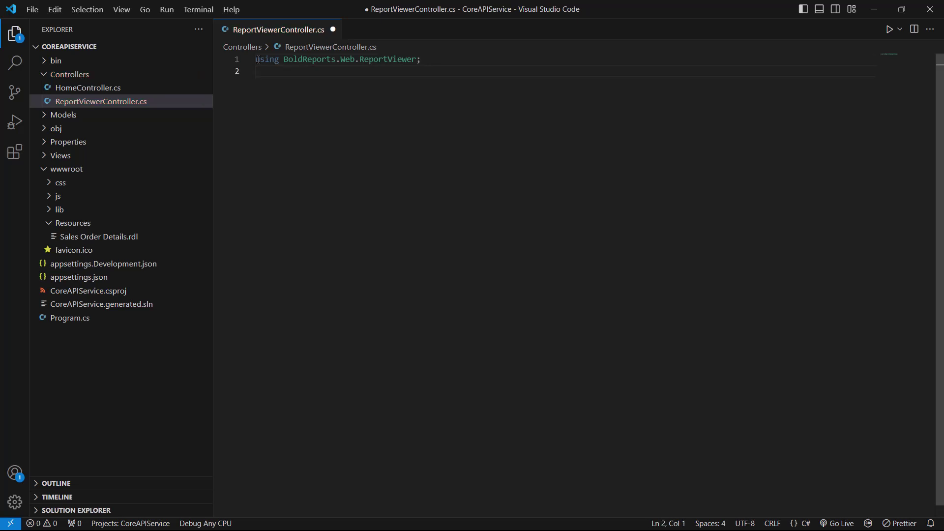
pyautogui.write('using Microsoft.AspNetCor')
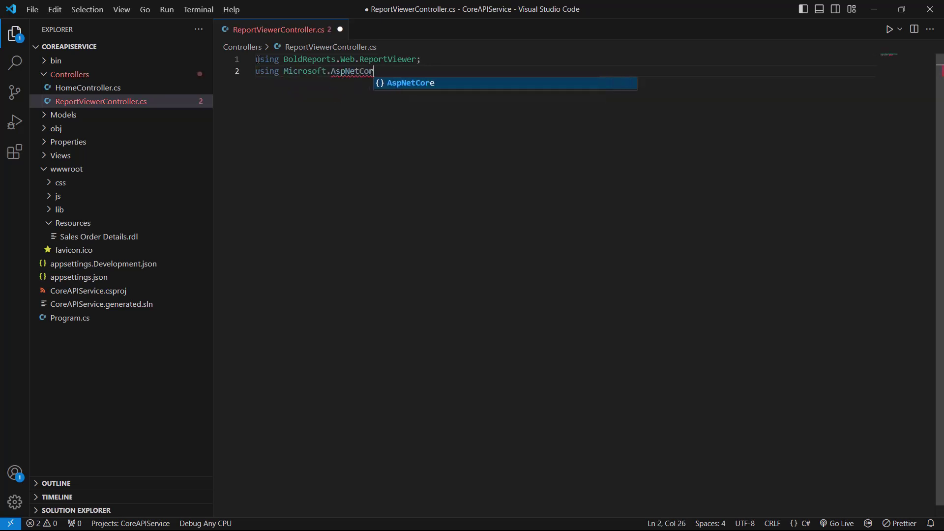
pyautogui.write('e.Mvc;')
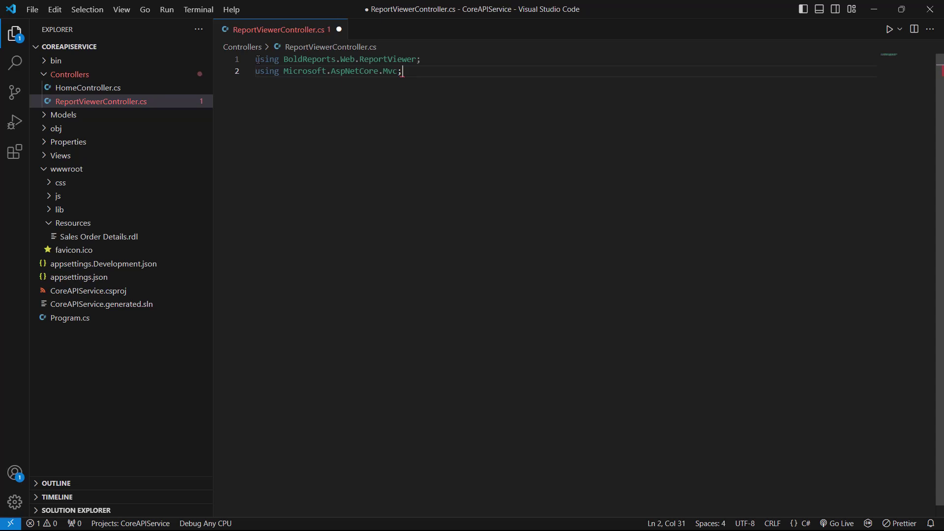
pyautogui.press('Return')
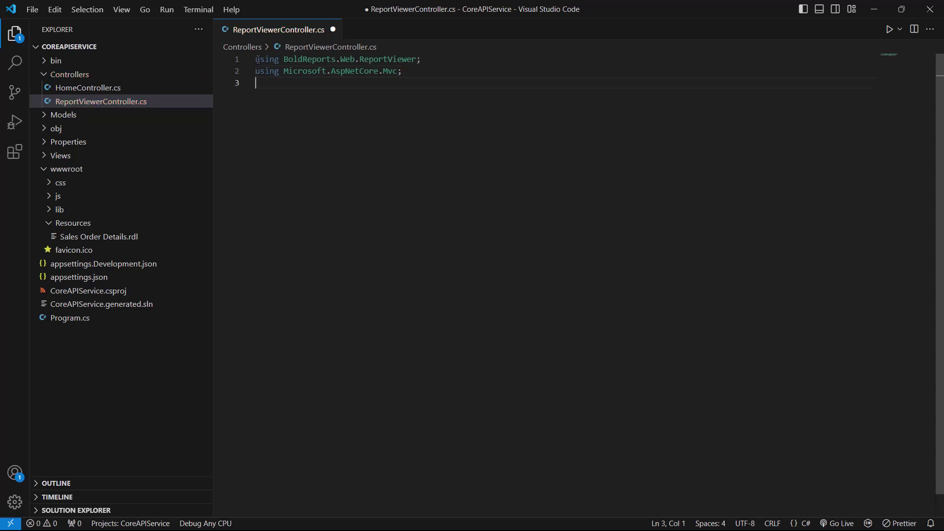
pyautogui.write('using ')
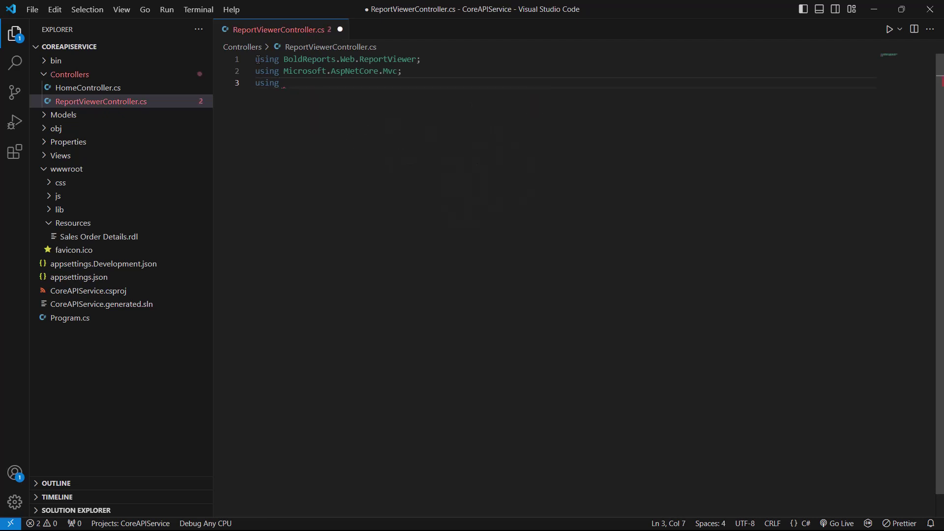
pyautogui.write('Microsoft.AspNetCore.Hosting;')
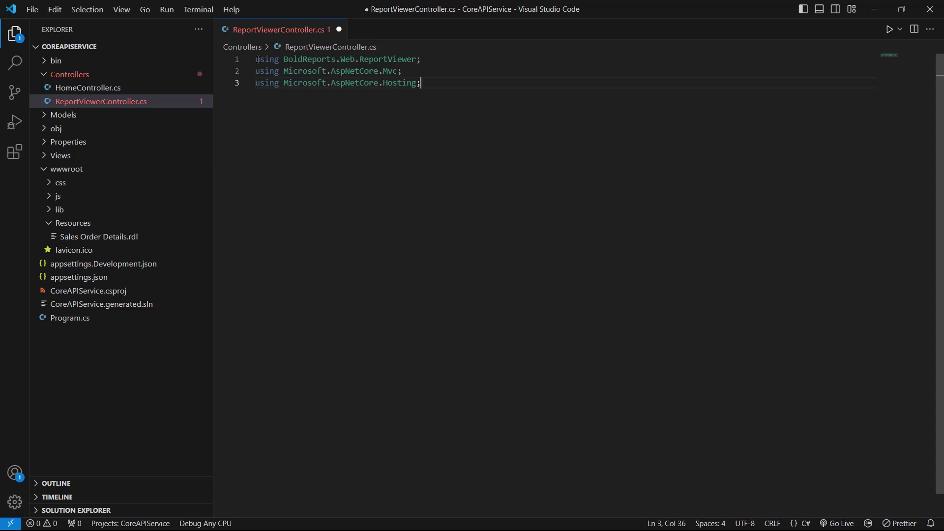
pyautogui.press('Return')
pyautogui.write('using Microsoft.Extensions.Caching')
pyautogui.write('.Memory;')
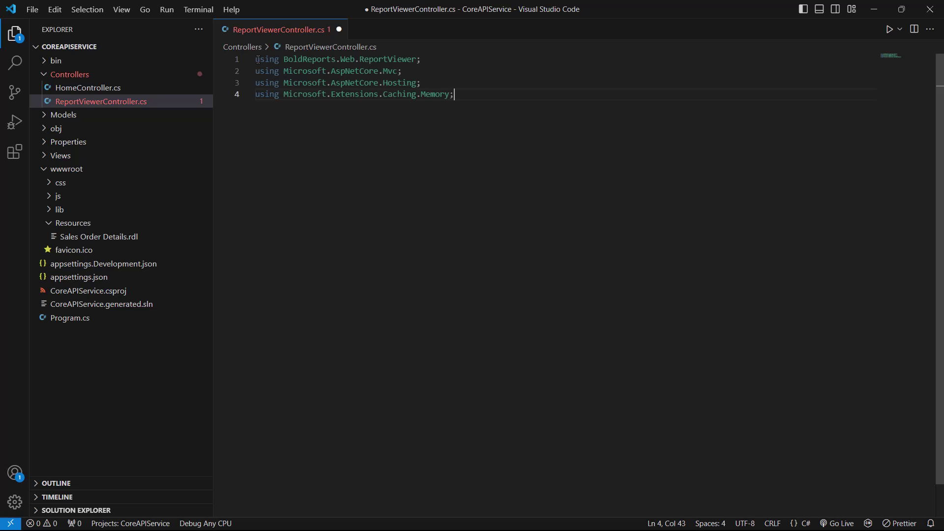
pyautogui.press('Return')
pyautogui.write('usi')
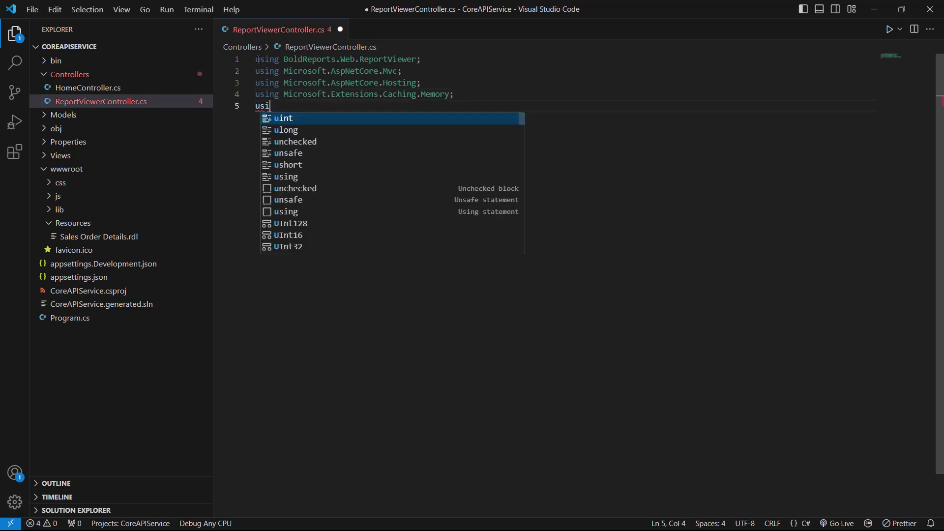
pyautogui.write('ng System.IO;')
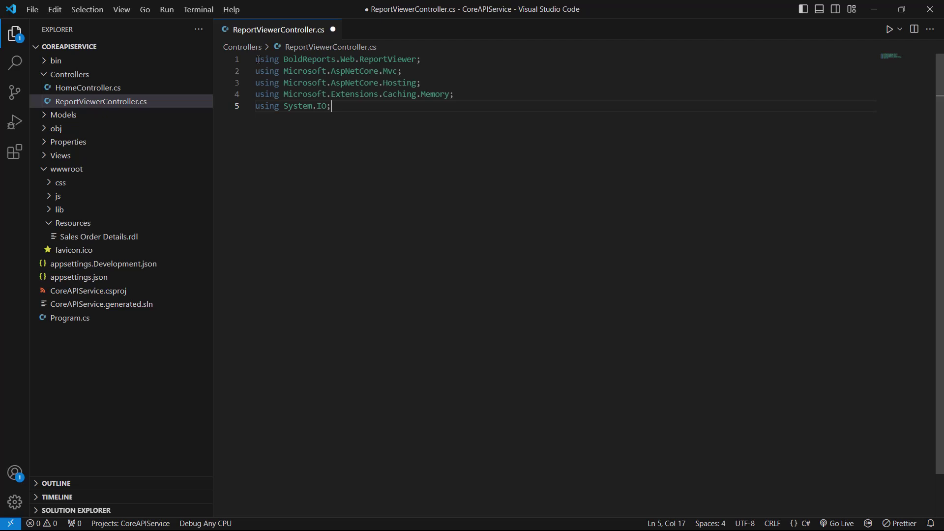
# Step: Add the namespace block and complete the api/[controller]/[action] Route attribute
pyautogui.press('Return')
pyautogui.press('Return')
pyautogui.write('namespace CoreAPI')
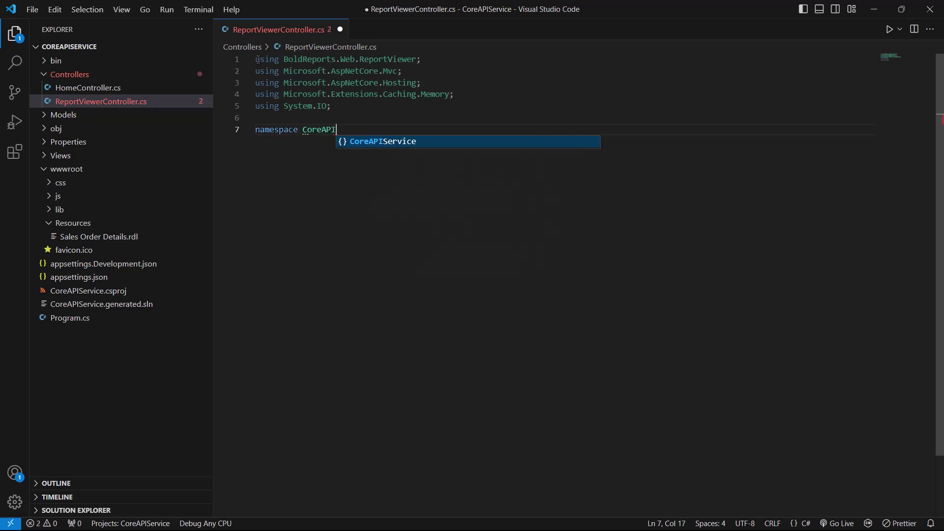
pyautogui.write('Service.Controllers')
pyautogui.press('Return')
pyautogui.write('{')
pyautogui.press('Return')
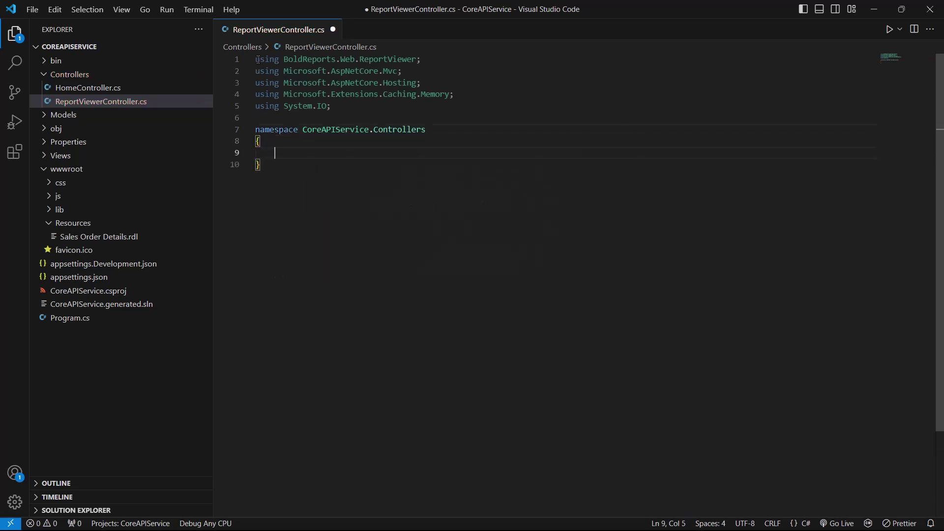
pyautogui.write('[Route("')
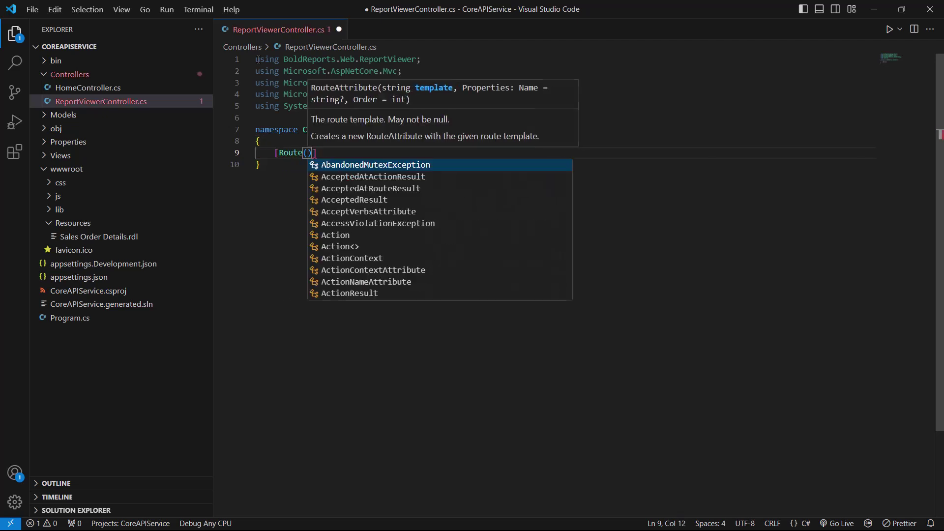
pyautogui.write('api/[controller]/[')
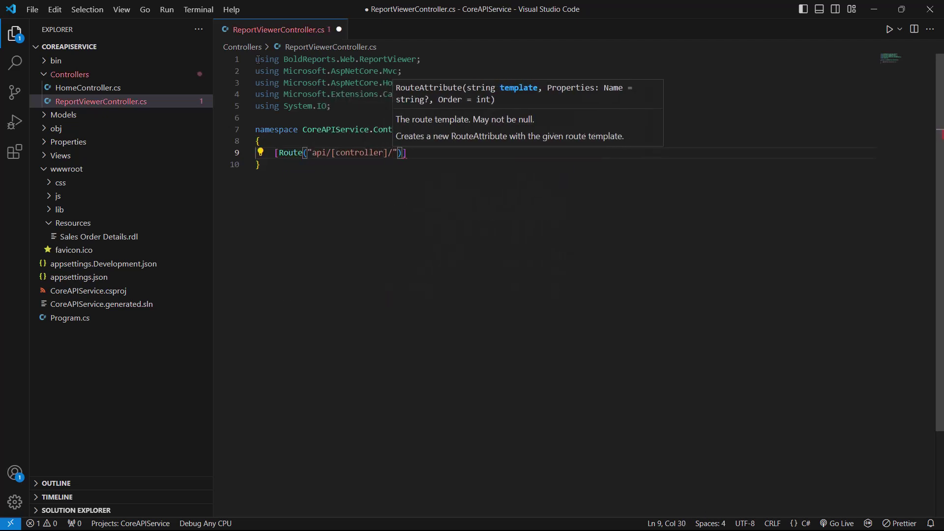
pyautogui.write('action]')
pyautogui.press('End')
# Step: Add EnableCors("AllowAllOrigins"), a Controller, IReportController class, and an IMemoryCache _cache field
pyautogui.press('Return')
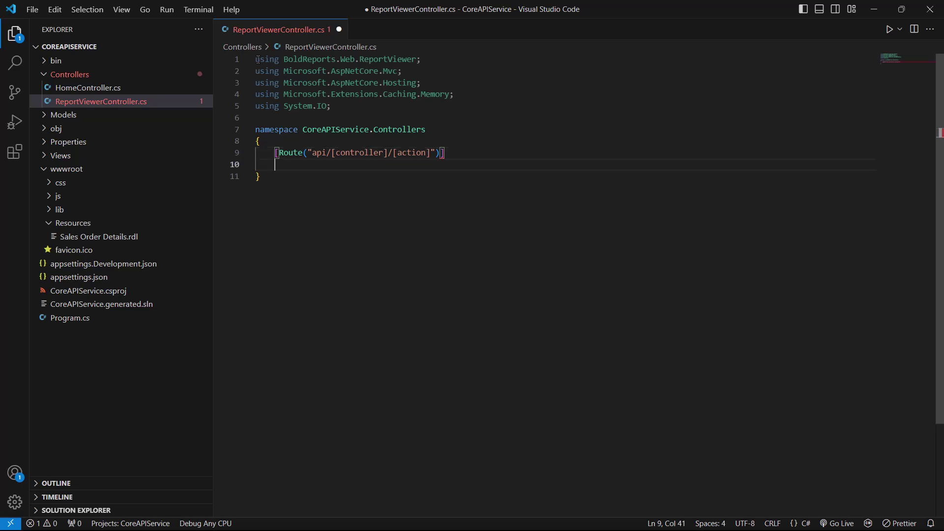
pyautogui.write('[Microsoft.AspNetCore.Cors.Ena')
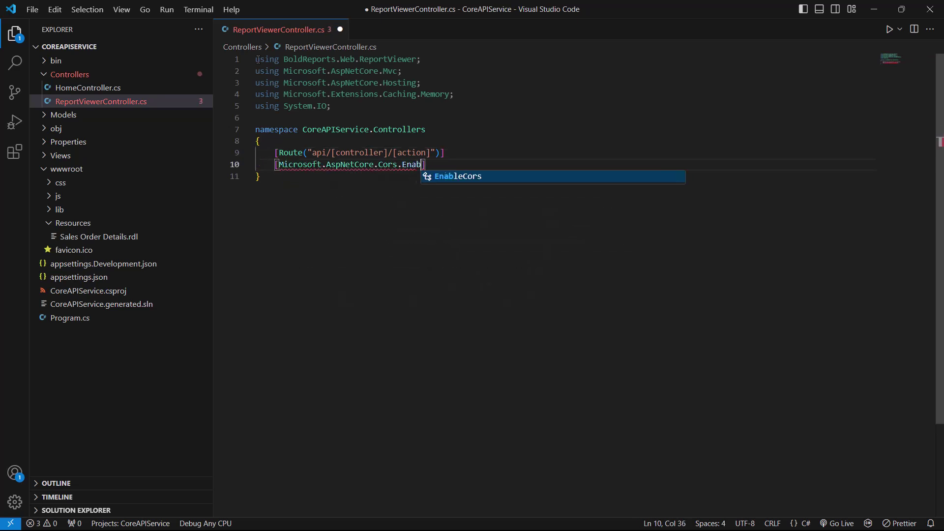
pyautogui.write('bleCors("AllowAllOrigins')
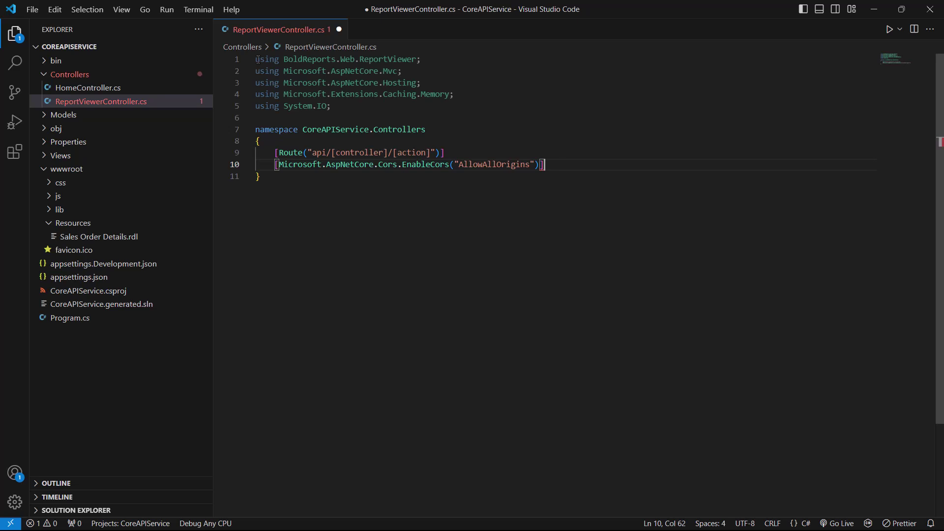
pyautogui.press('Return')
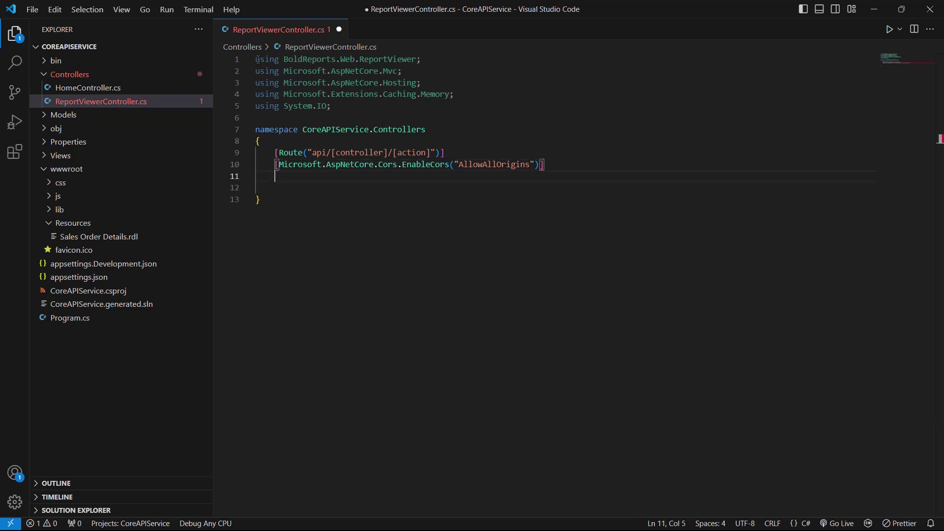
pyautogui.write('public class ReportViewerCon')
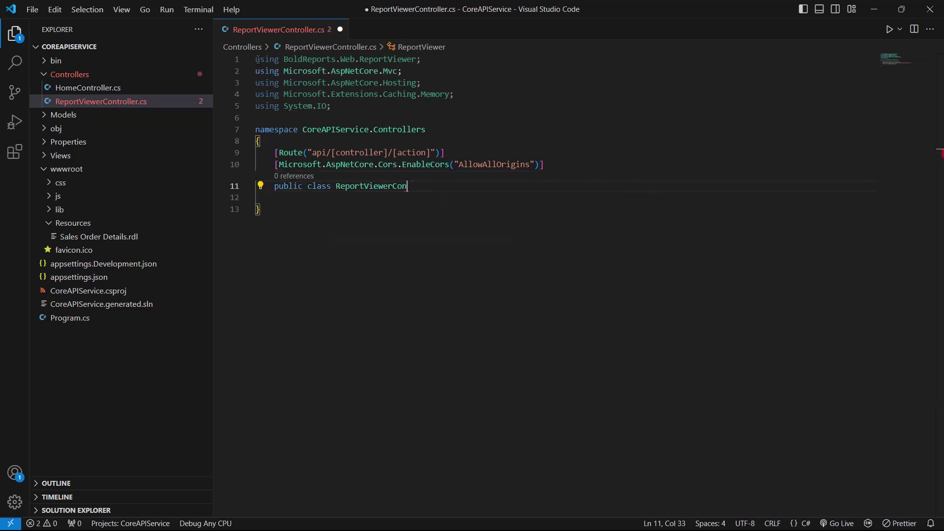
pyautogui.write('troller : Contr')
pyautogui.press('Tab')
pyautogui.write(', IRepor')
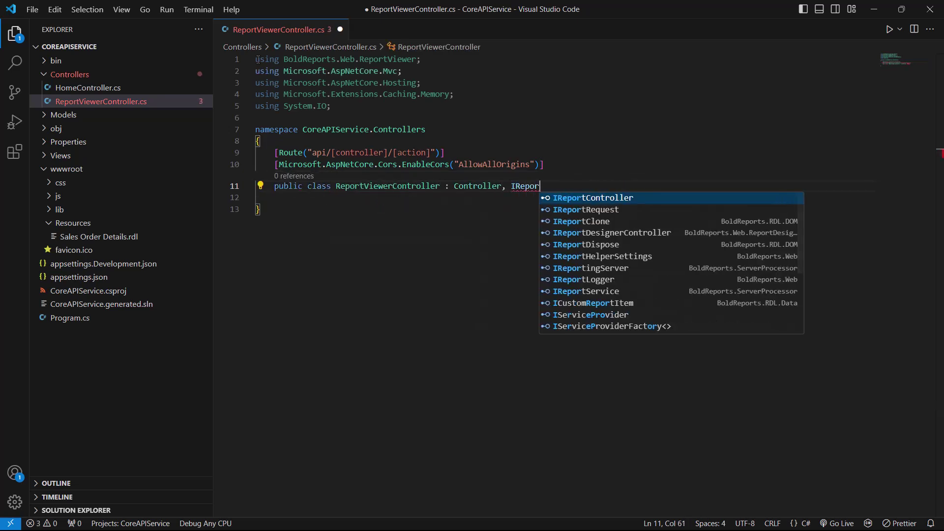
pyautogui.write('tController')
pyautogui.press('Return')
pyautogui.write('{')
pyautogui.press('Return')
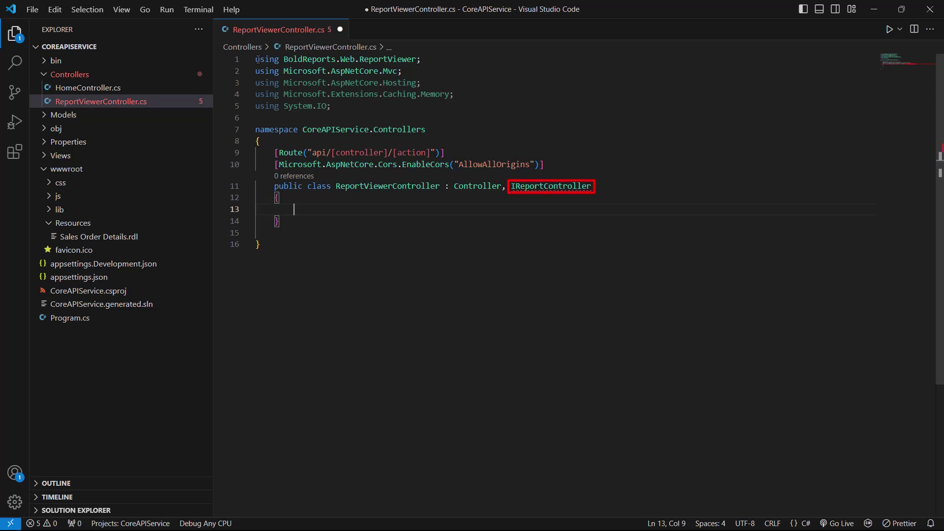
pyautogui.write('pri')
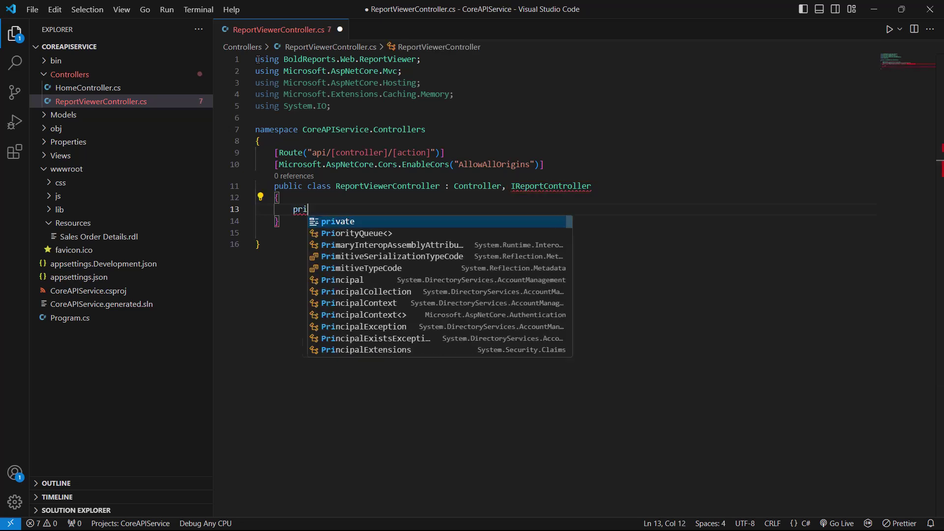
pyautogui.write('vate IMemoryCache _cache;')
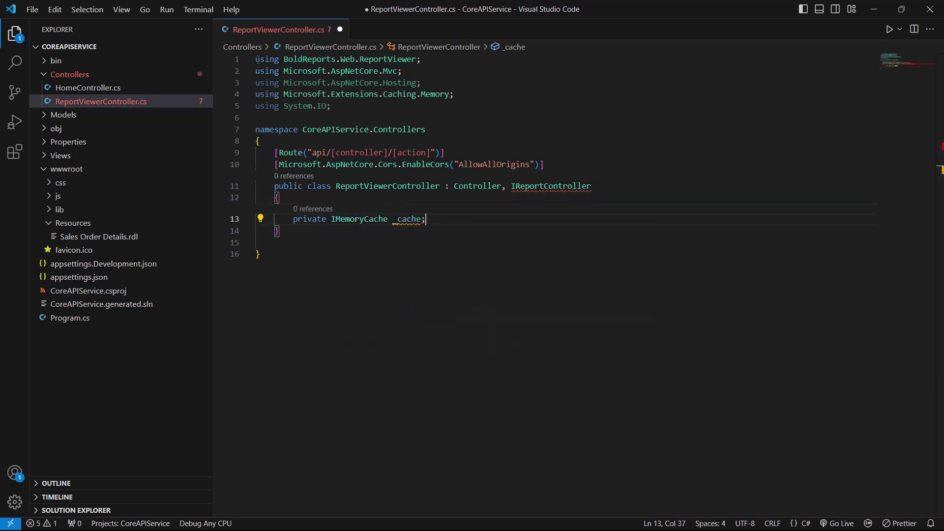
pyautogui.press('Return')
pyautogui.write('private IWebHost')
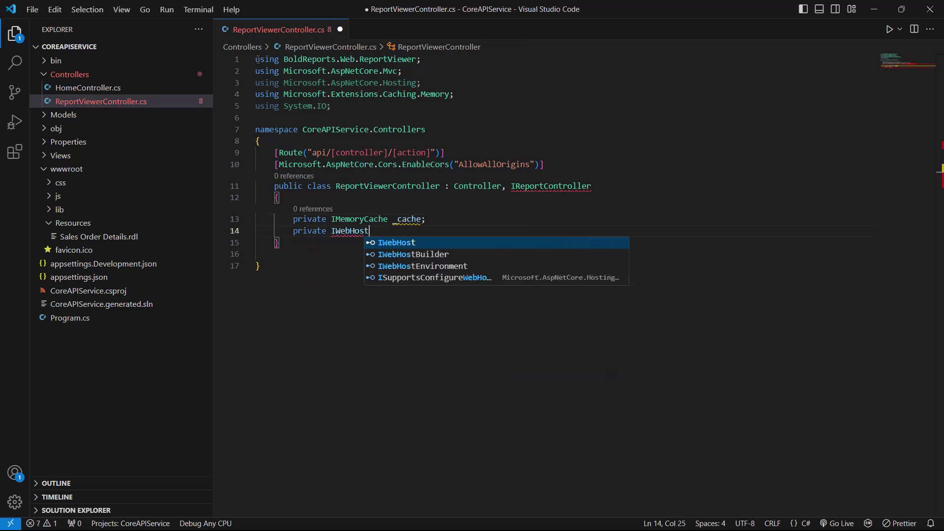
pyautogui.write('Environment _hostingEnvironment;')
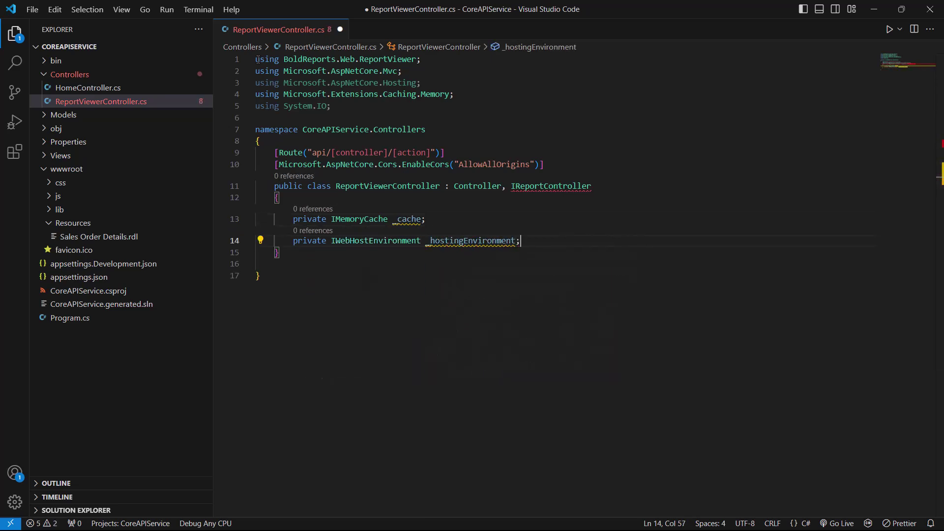
# Step: Add the IWebHostEnvironment field and a constructor taking memoryCache and hostingEnvironment
pyautogui.press('Return')
pyautogui.write('public ReportView')
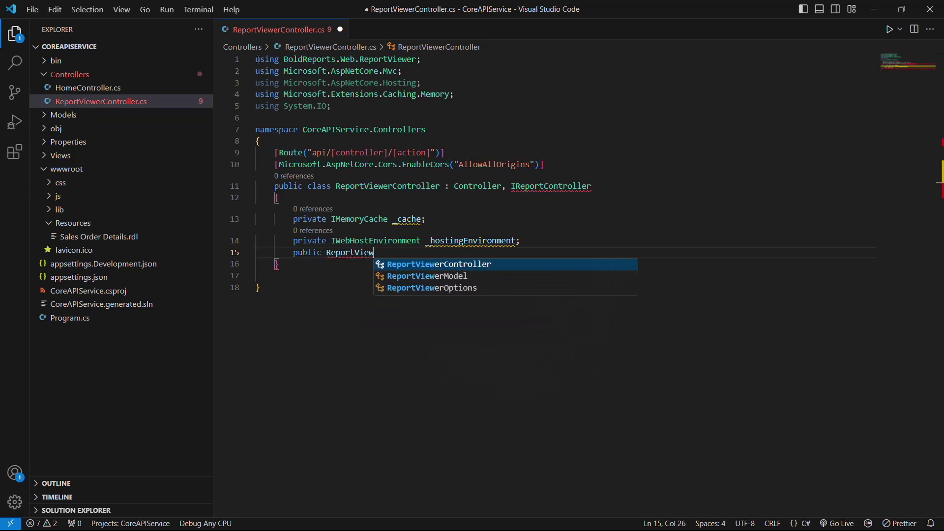
pyautogui.write('erController(IMemoryCache memoryCache, IWebH')
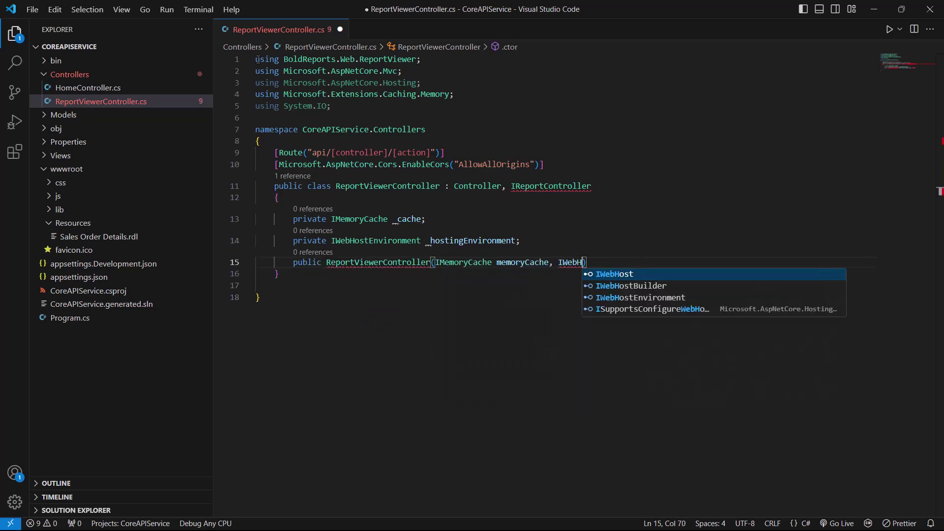
pyautogui.write('ostEnvironment hostingEnv')
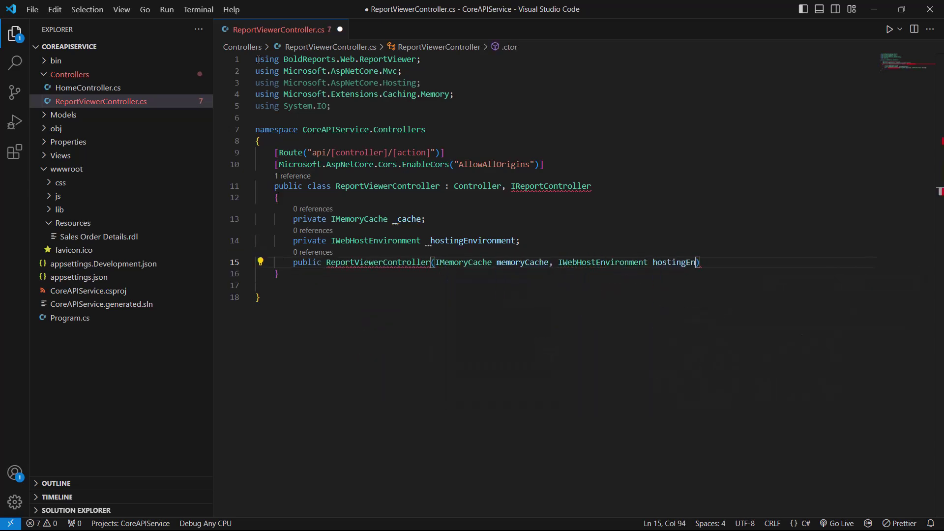
pyautogui.write('ironment')
pyautogui.press('End')
pyautogui.press('Return')
pyautogui.write('{')
pyautogui.press('Return')
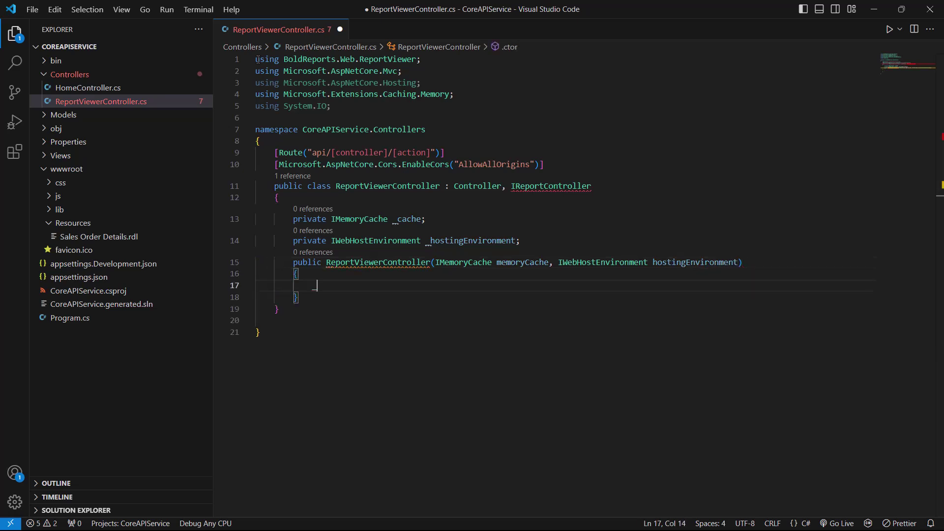
pyautogui.write('_cache = memoryCache;')
# Step: Assign memoryCache and hostingEnvironment to the _cache and _hostingEnvironment fields
pyautogui.press('Return')
pyautogui.write('_h')
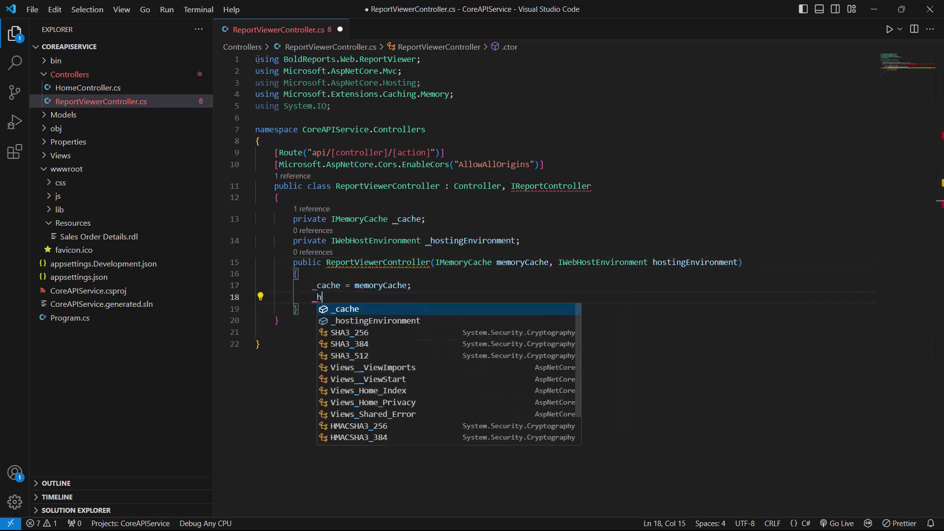
pyautogui.write('ostingEnvironment = hostingEnvironment;')
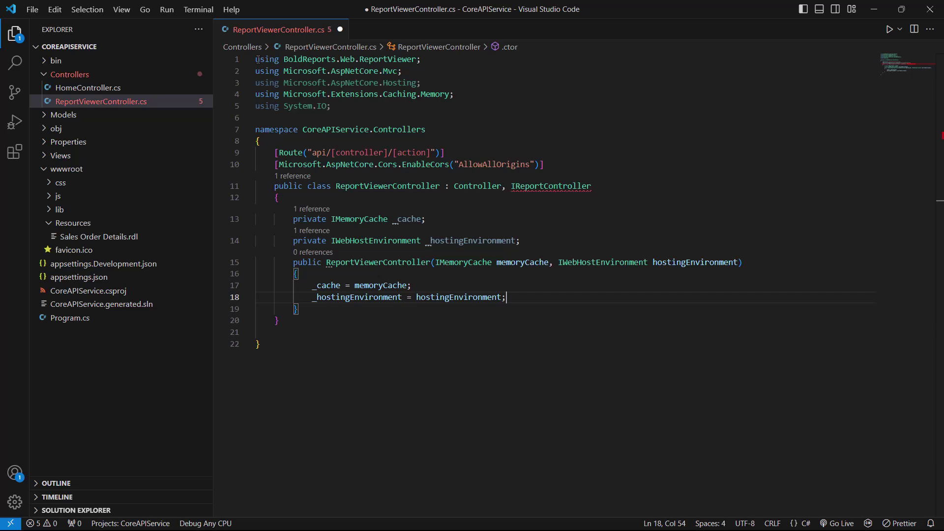
pyautogui.press('Down')
pyautogui.press('End')
pyautogui.press('Return')
pyautogui.press('Return')
pyautogui.write('[HttpPost]')
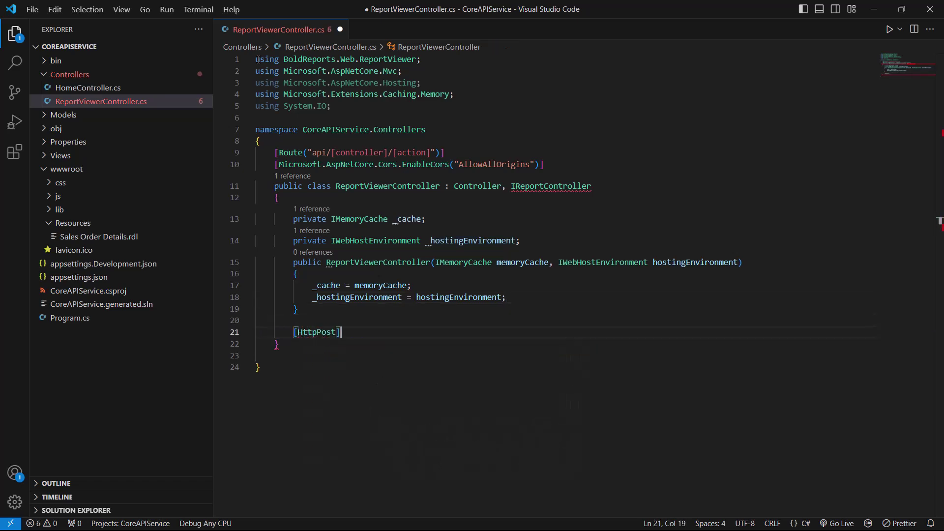
# Step: Write [HttpPost] PostReportAction([FromBody] Dictionary<string,object> jsonArray) returning ReportHelper.ProcessReport
pyautogui.press('Return')
pyautogui.write('public object PostReportA')
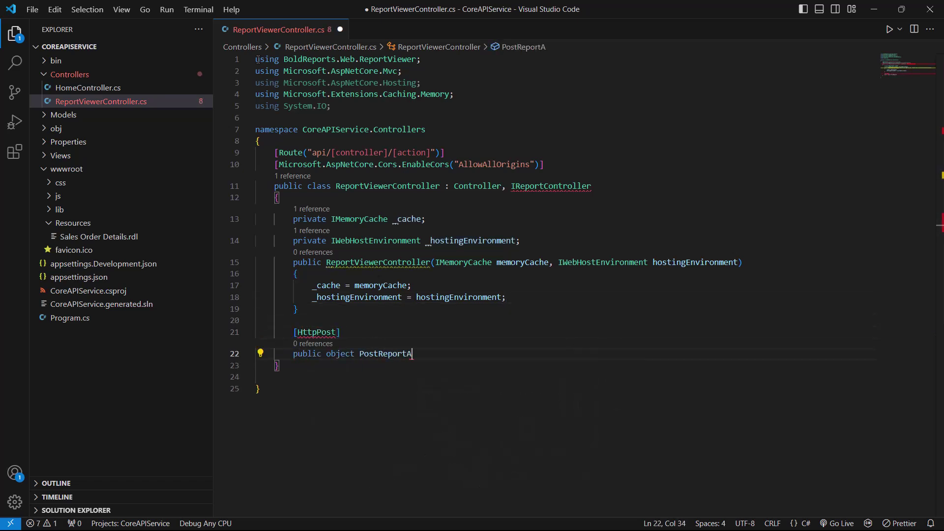
pyautogui.write('ction([FromBody] Dictionary<string,object')
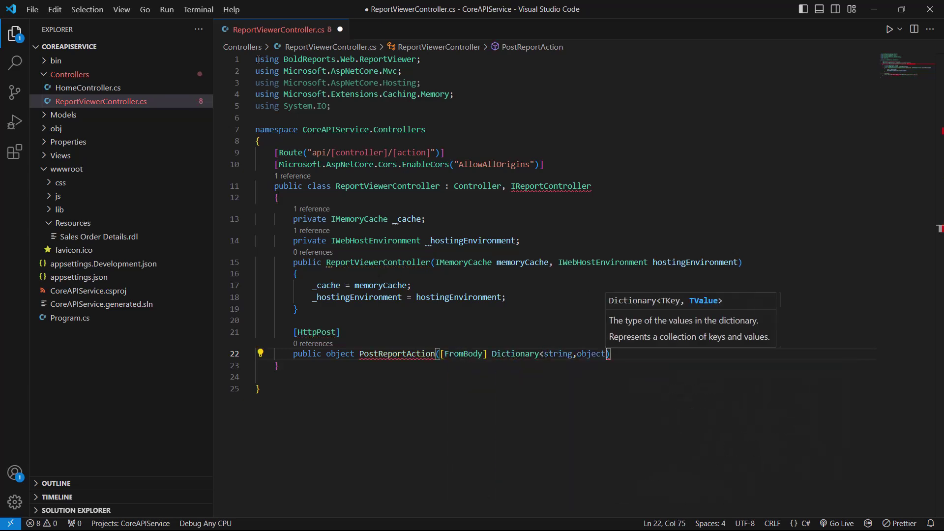
pyautogui.write('> jsonArray)')
pyautogui.press('Return')
pyautogui.write('{')
pyautogui.press('Return')
pyautogui.write('return Repo')
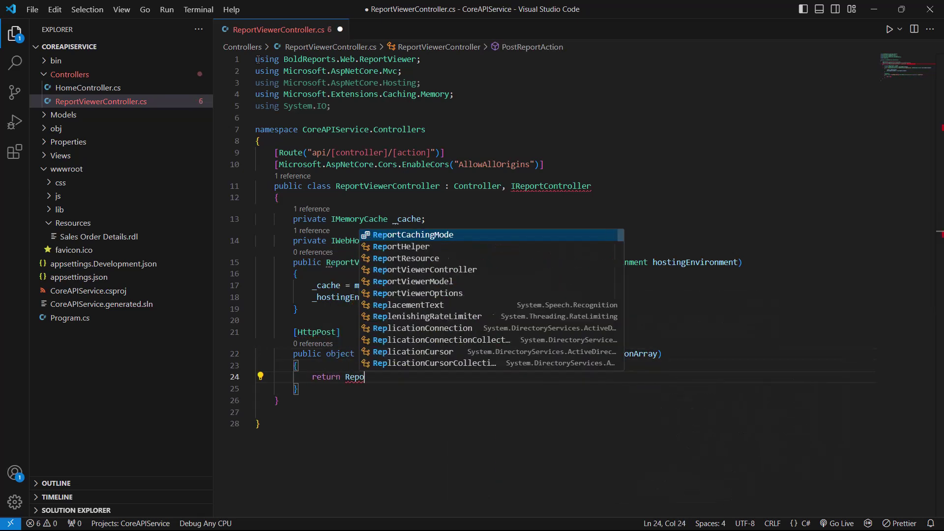
pyautogui.write('rtHelper.ProcessReport(jsonArray, this, ')
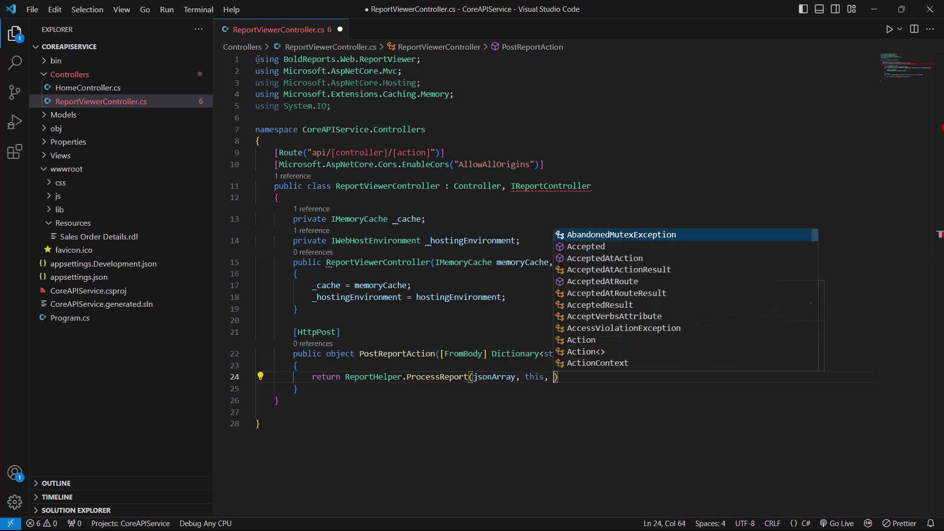
pyautogui.write('this._cache);')
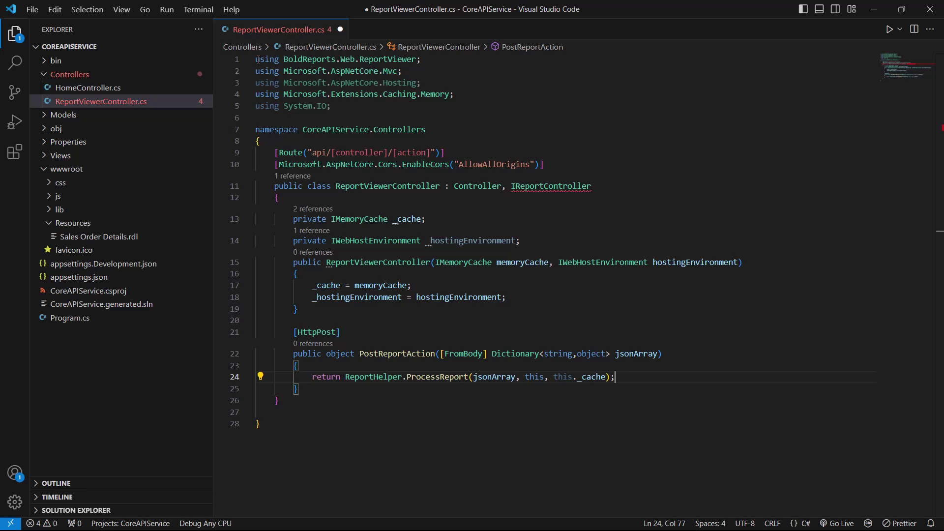
# Step: Add a [NonAction] OnInitReportOptions method taking ReportViewerOptions
pyautogui.press('Down')
pyautogui.press('End')
pyautogui.press('Return')
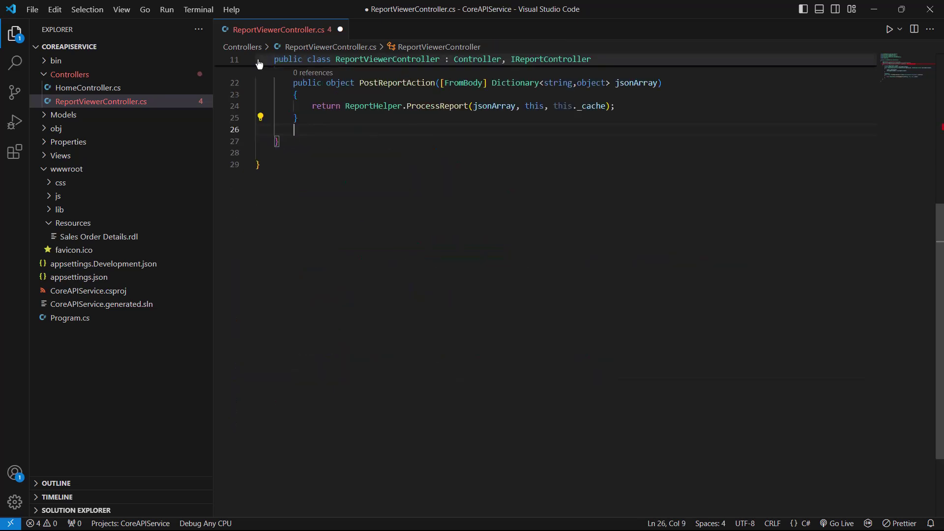
pyautogui.press('Return')
pyautogui.write('[NonAction]')
pyautogui.press('Return')
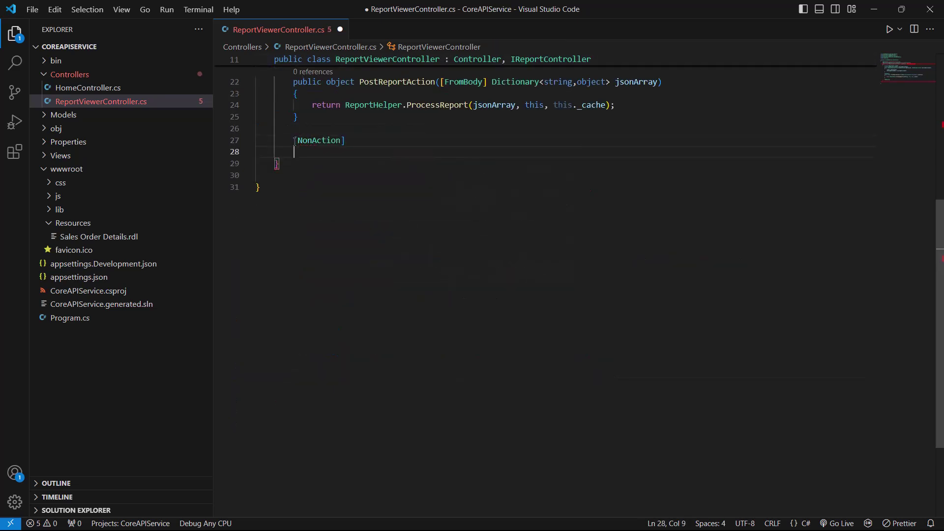
pyautogui.write('public void OnInitReportOptions')
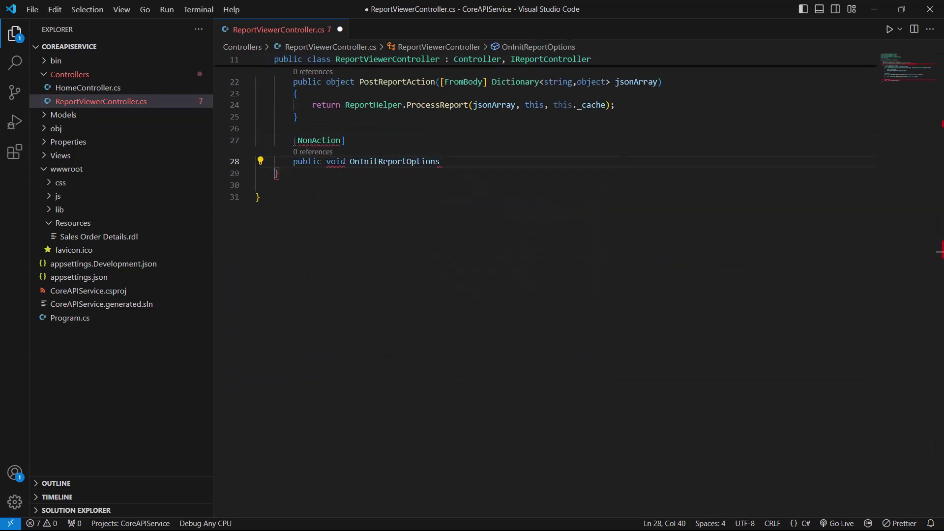
pyautogui.write('(ReportViewerOptions reportOption)')
# Step: Set basePath to the Resources folder and combine it with ReportModel.ReportPath into reportPath
pyautogui.press('Return')
pyautogui.write('{')
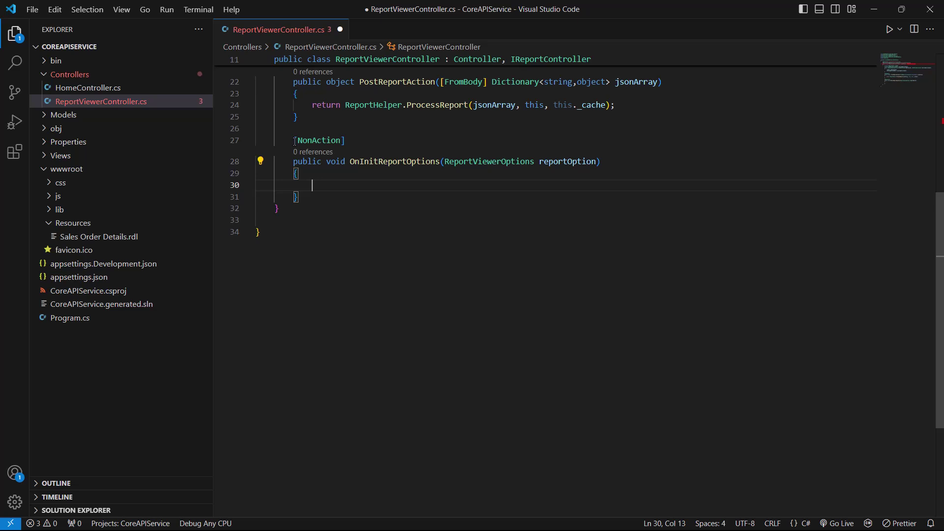
pyautogui.write('string basePath = Path.Combine(_hostingEnvironment')
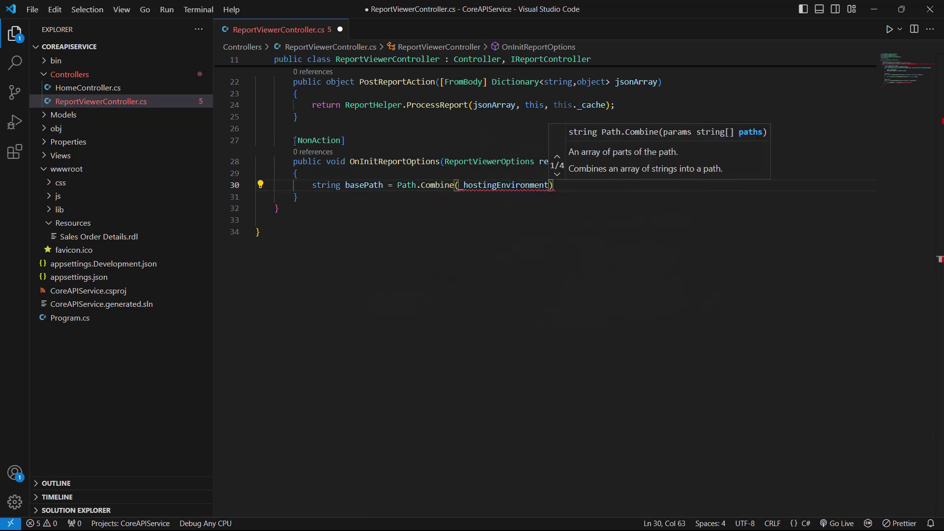
pyautogui.write('.WebRootPath, "Resources"')
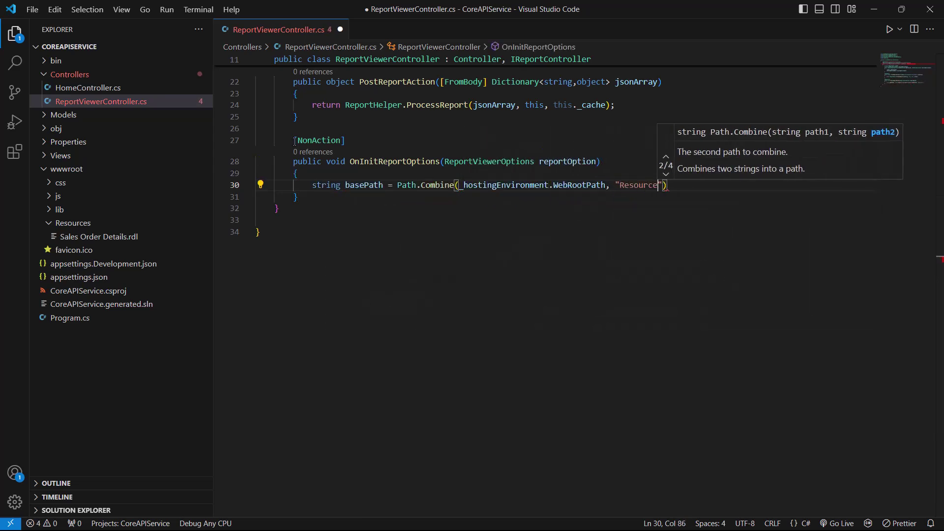
pyautogui.press('End')
pyautogui.write(';')
pyautogui.press('Return')
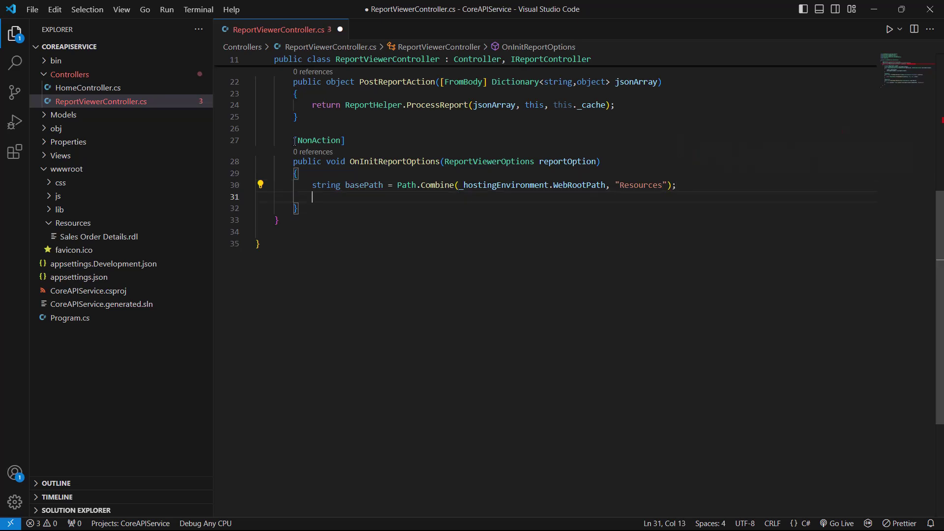
pyautogui.write('string reportPath = Path.Co')
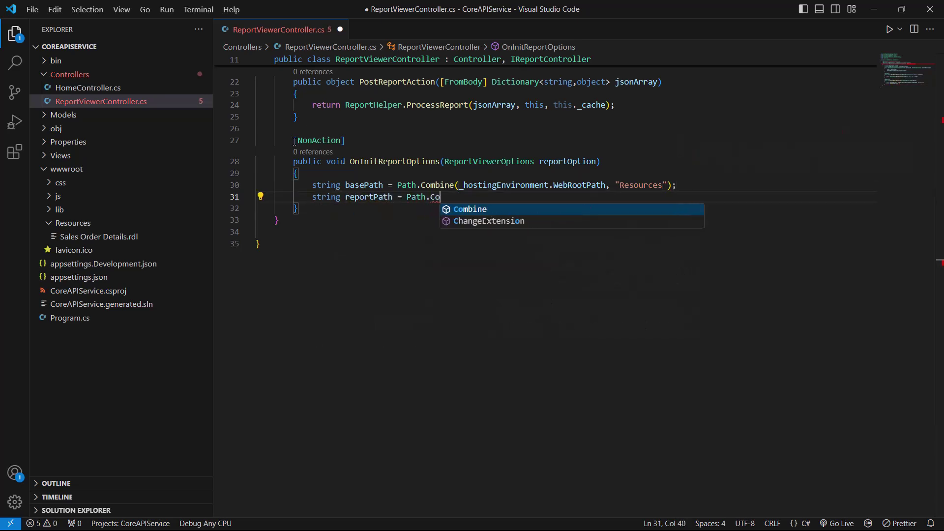
pyautogui.write('mbine(basePath, reportOption.R')
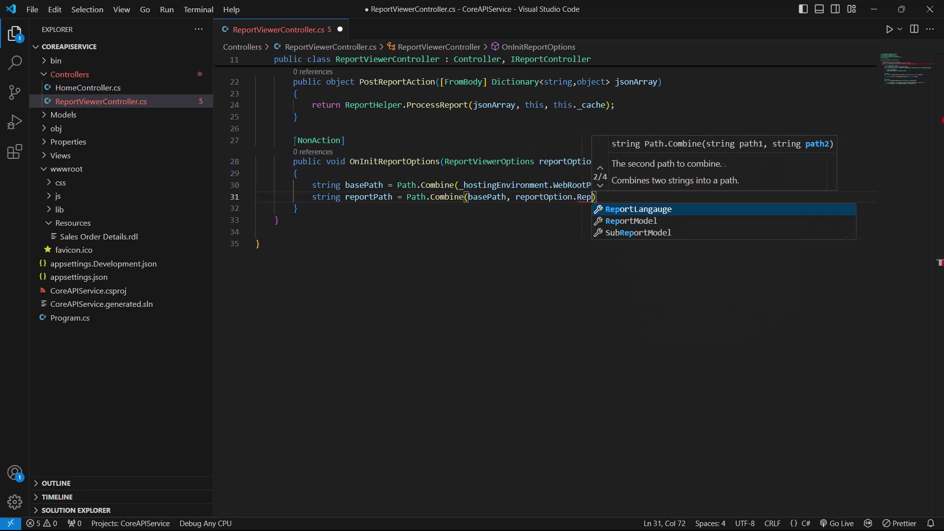
pyautogui.write('eportModel.ReportPath);')
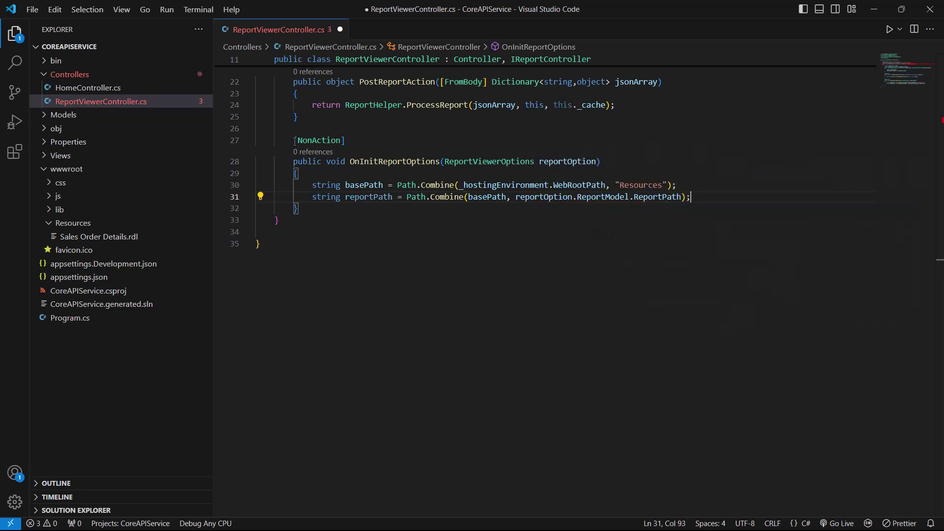
# Step: Open the report file in a FileStream and create the reportStream MemoryStream
pyautogui.press('Return')
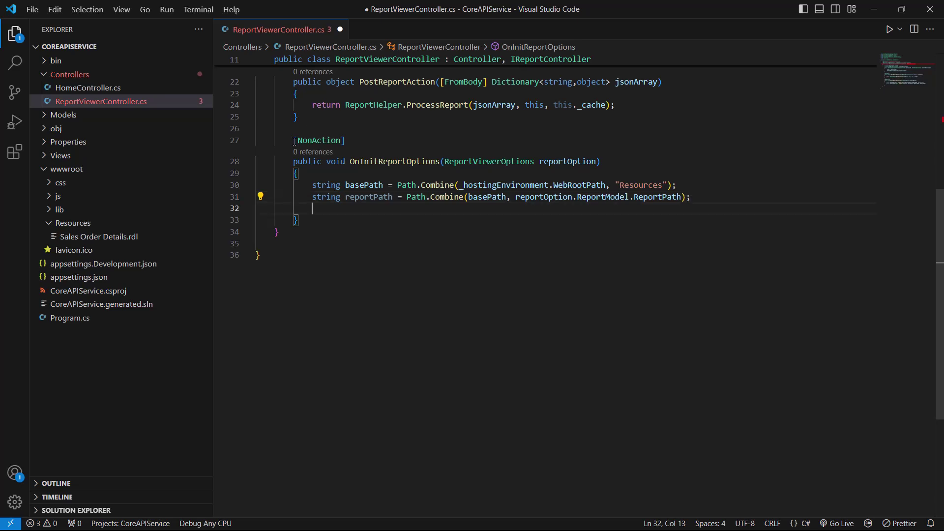
pyautogui.write('FileStream fileStream = new File')
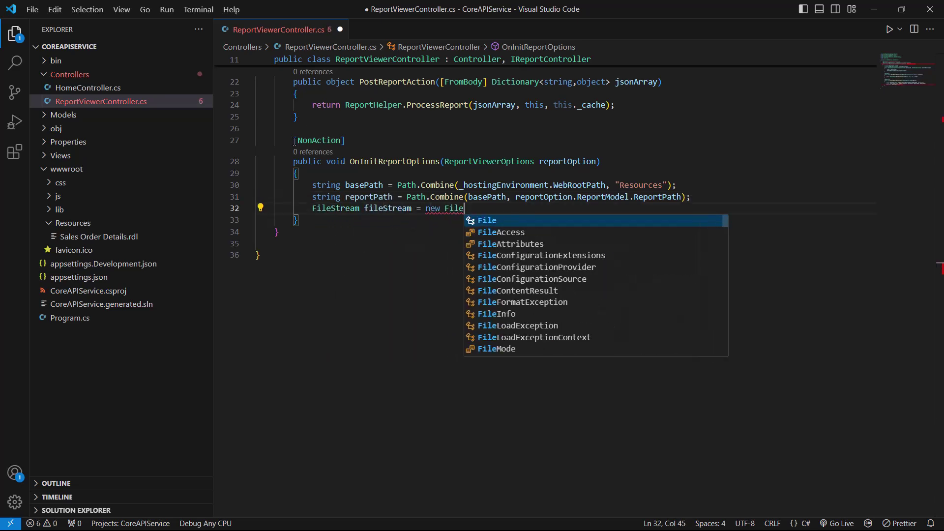
pyautogui.write('Stream(reportPath, FileMode')
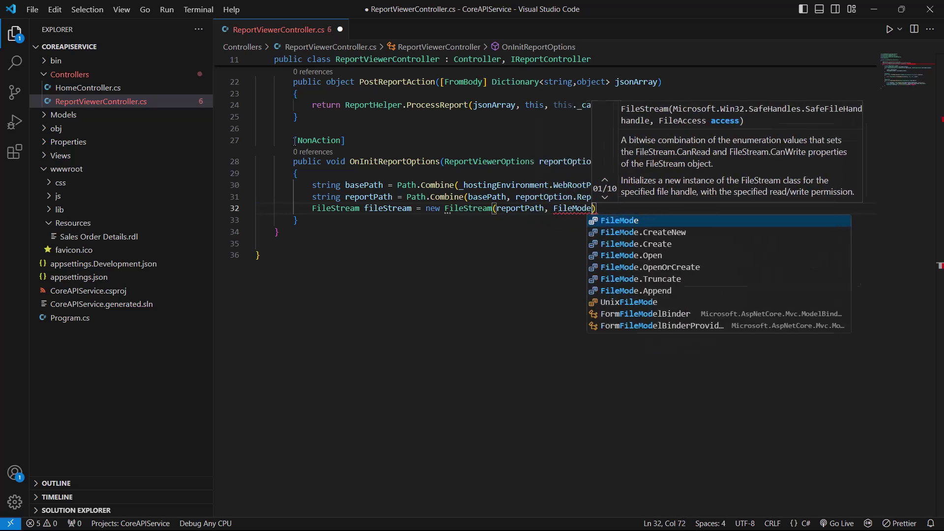
pyautogui.write('.Open, FileAccess.Read);')
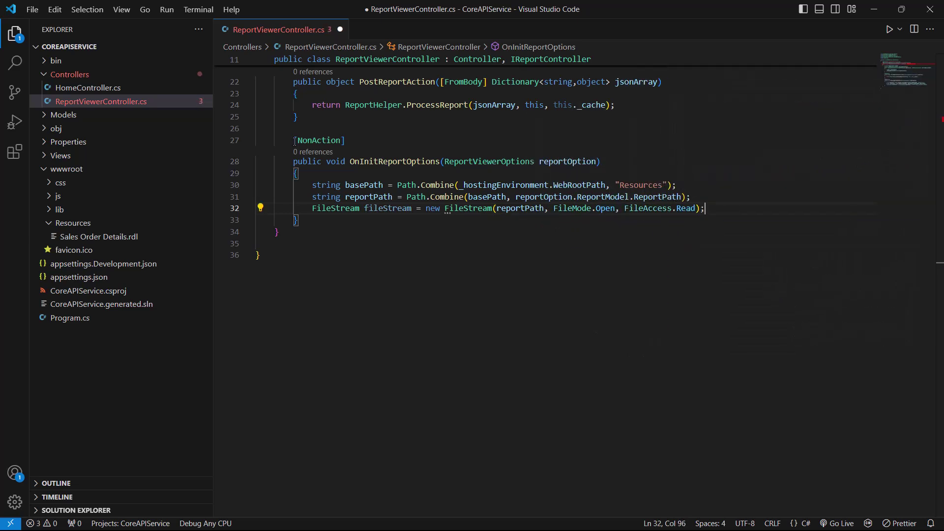
pyautogui.press('Return')
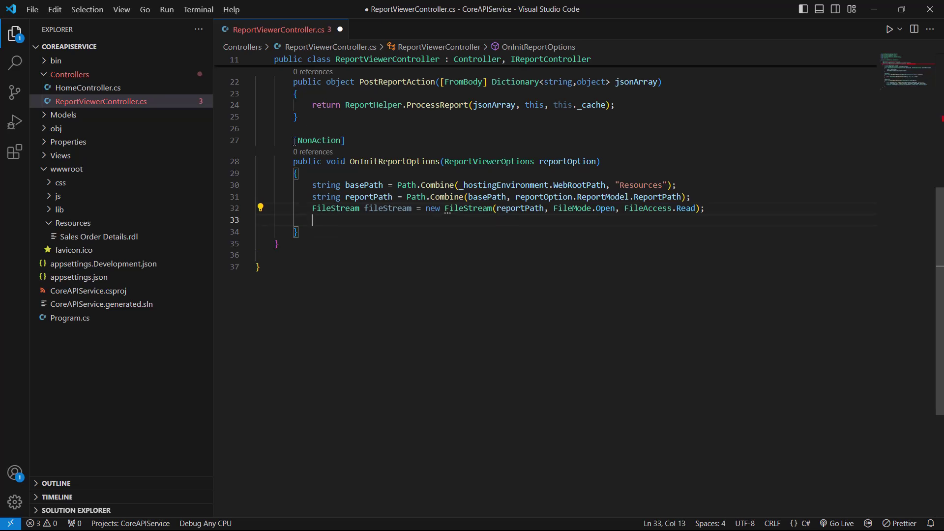
pyautogui.write('MemoryStream reportS')
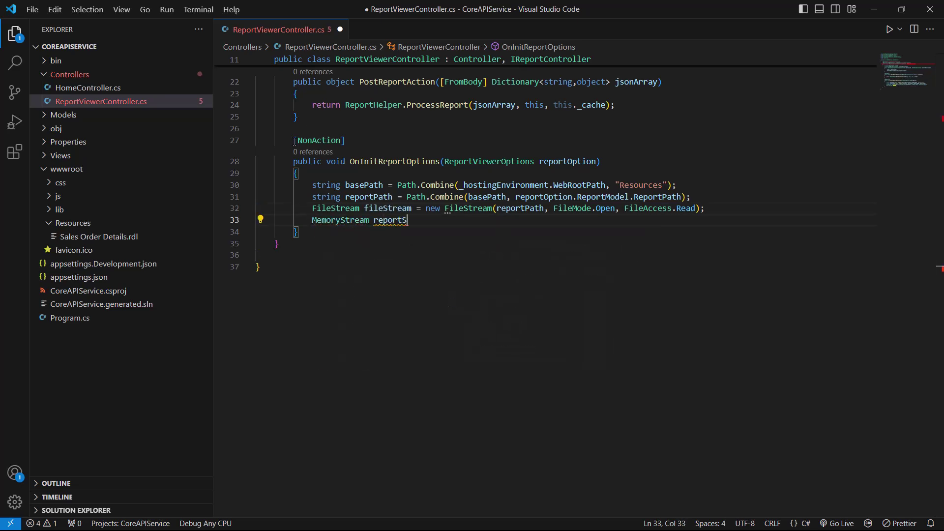
pyautogui.write('tream = new M')
pyautogui.press('Tab')
pyautogui.write('();')
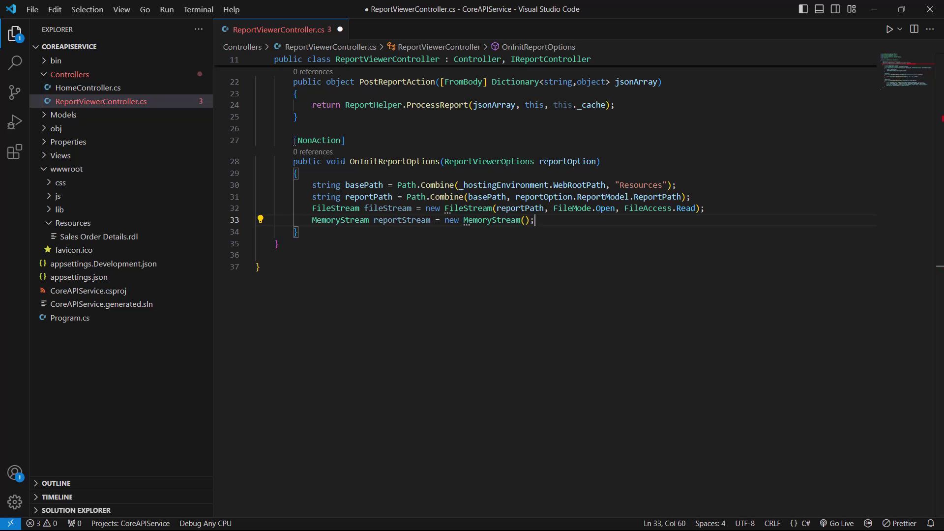
pyautogui.press('Return')
pyautogui.write('fileStream.CopyTo(')
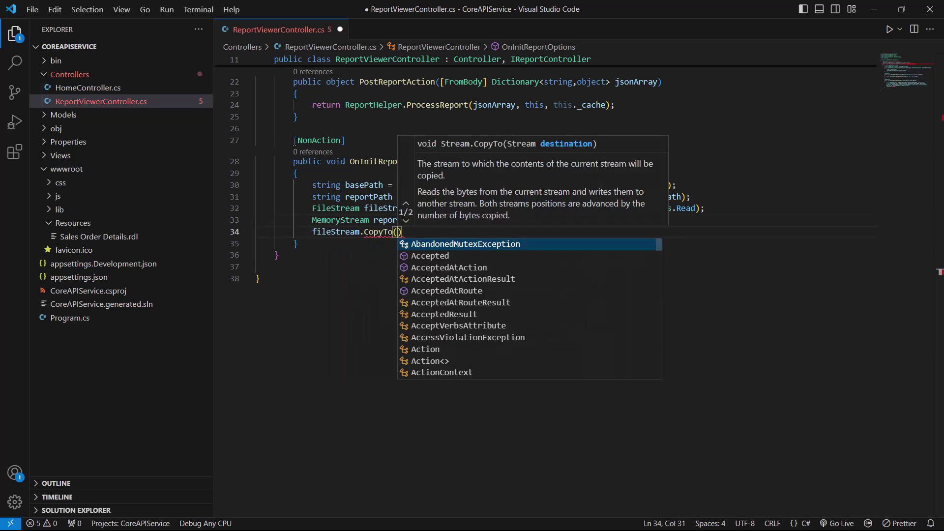
pyautogui.write('reportStream);')
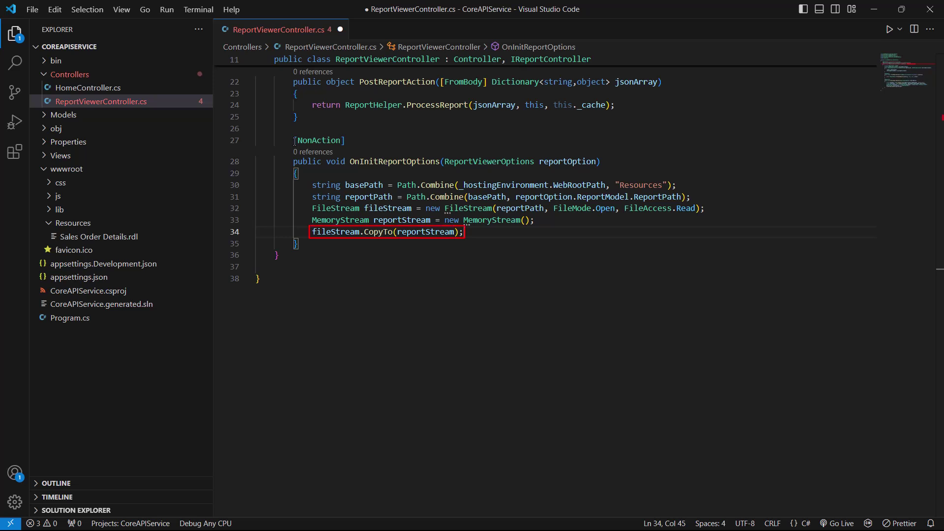
# Step: Copy the file into reportStream, set Position to 0, and close the file stream
pyautogui.press('Return')
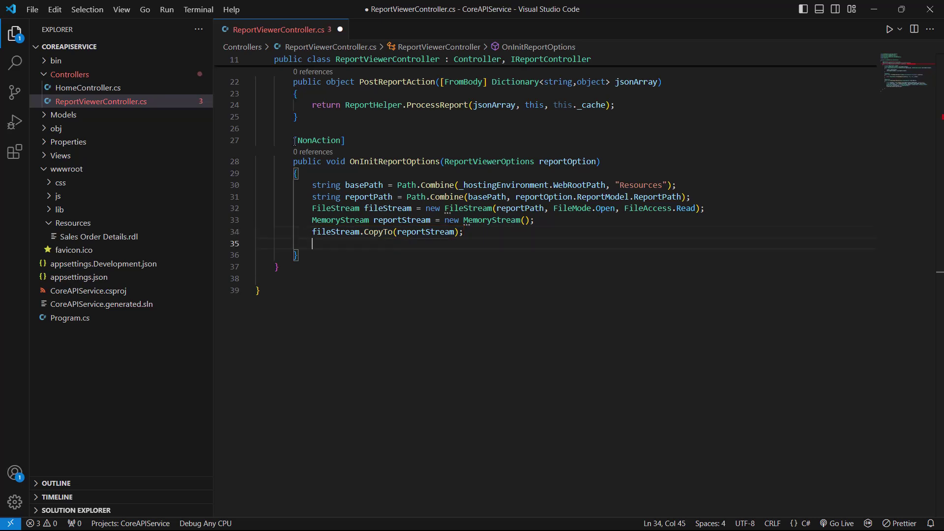
pyautogui.write('reportStream.Position = 0;')
pyautogui.press('Return')
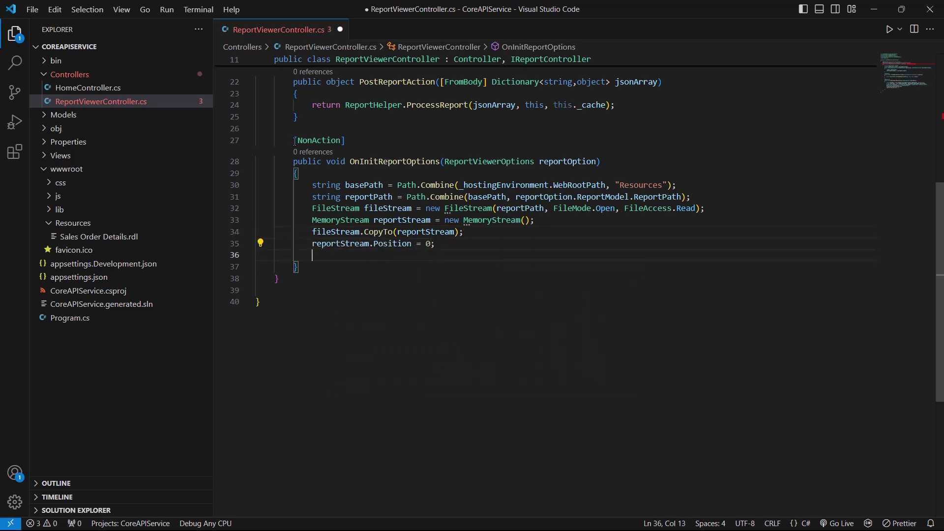
pyautogui.write('fileStream.Close();')
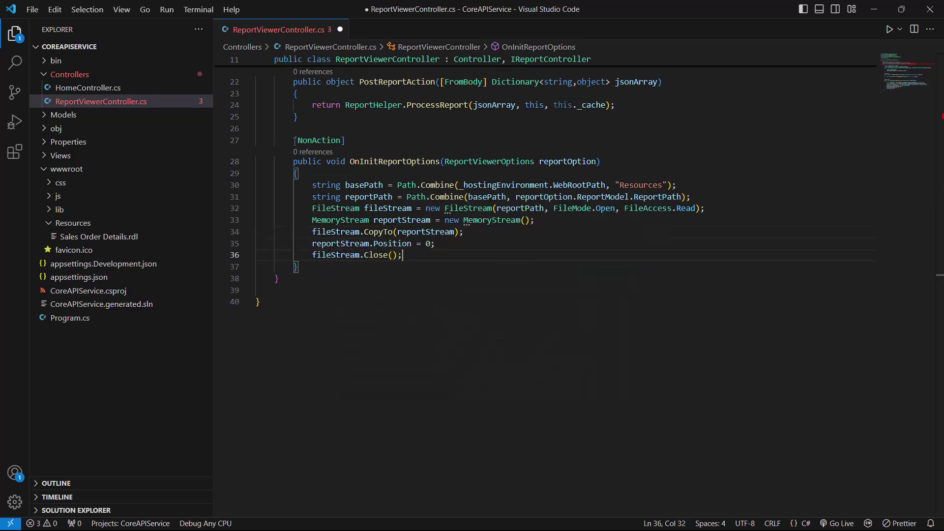
pyautogui.press('Return')
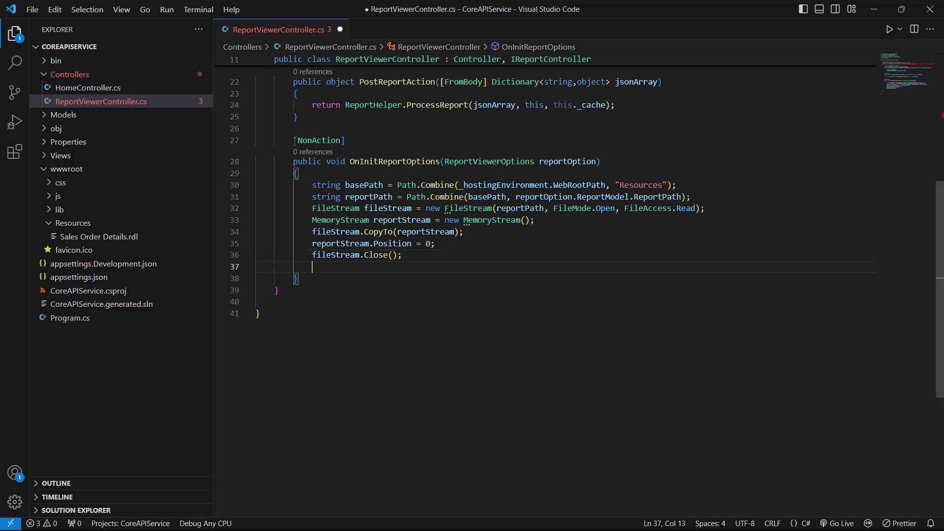
pyautogui.write('reportOption.ReportModel.Stream = repo')
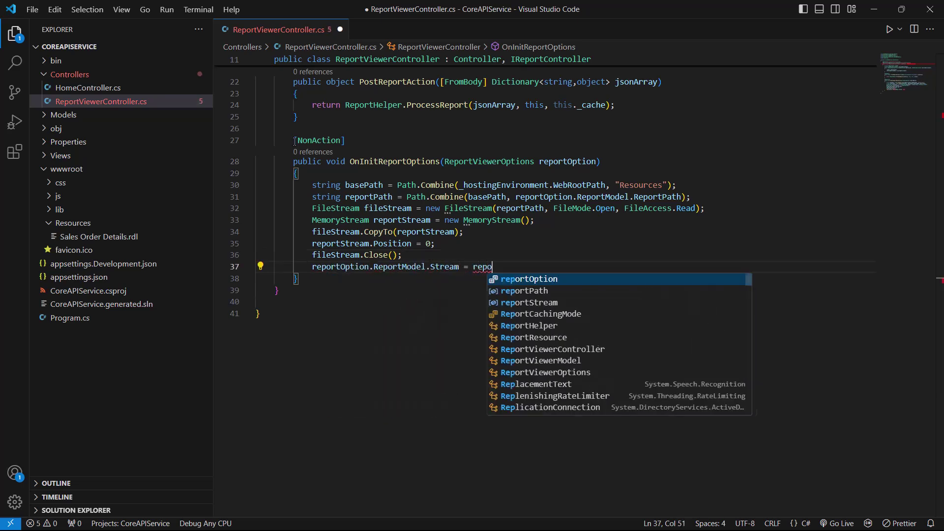
pyautogui.write('rtStream;')
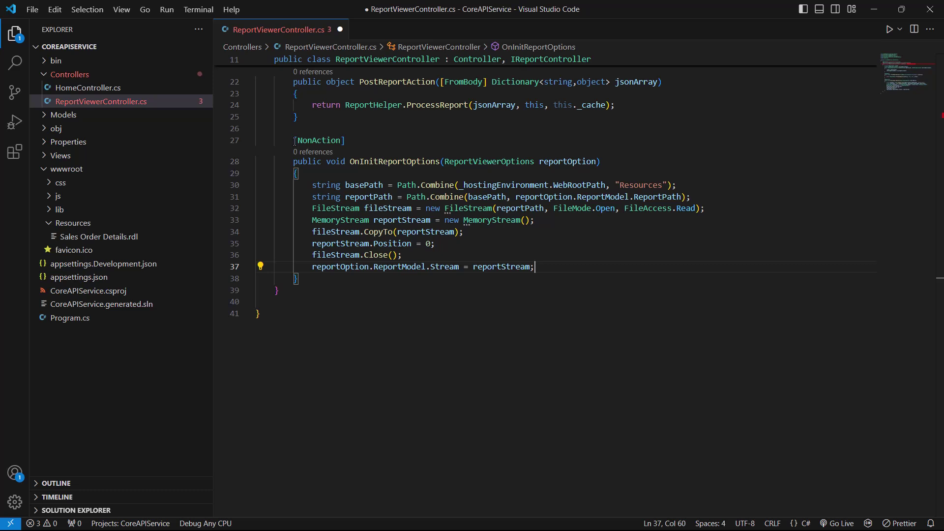
# Step: Add an empty [NonAction] OnReportLoaded(ReportViewerOptions reportOption) method below OnInitReportOptions
pyautogui.press('Down')
pyautogui.press('Return')
pyautogui.press('Return')
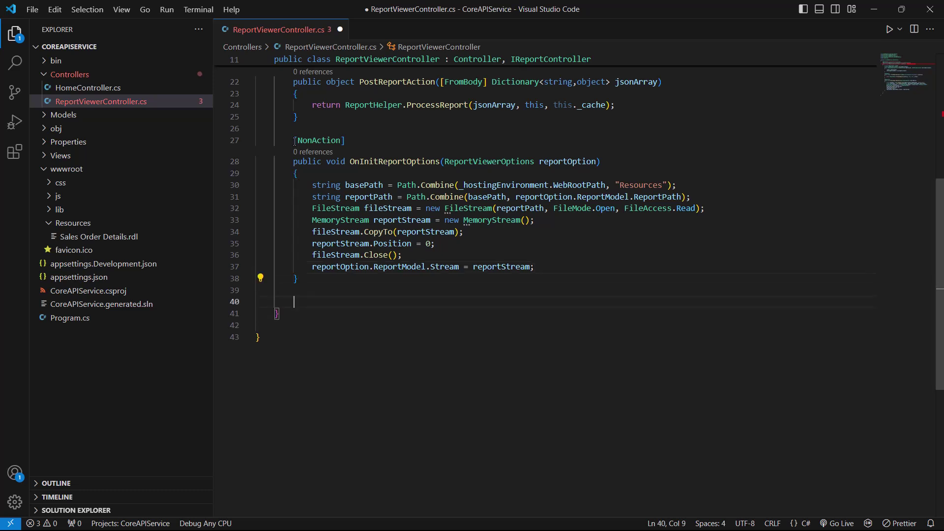
pyautogui.write('[NonAction]')
pyautogui.press('Return')
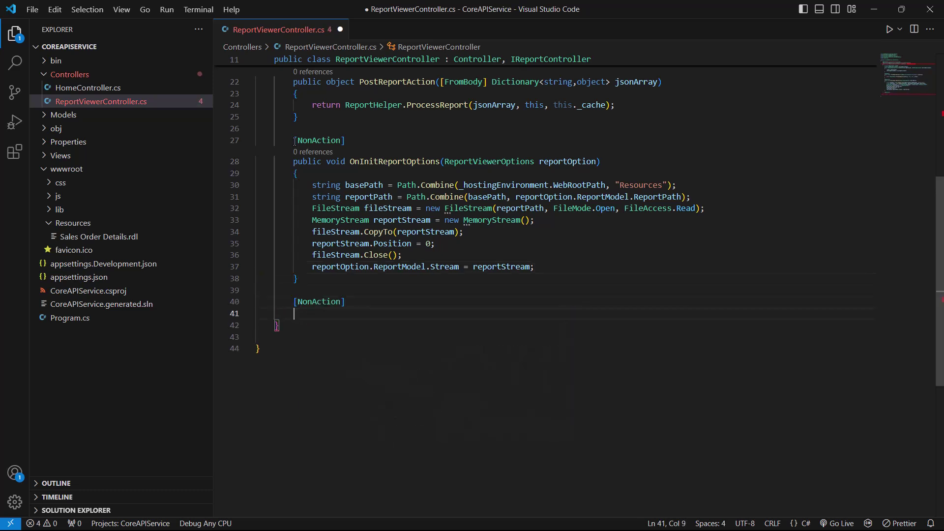
pyautogui.write('public void OnReportLoaded(')
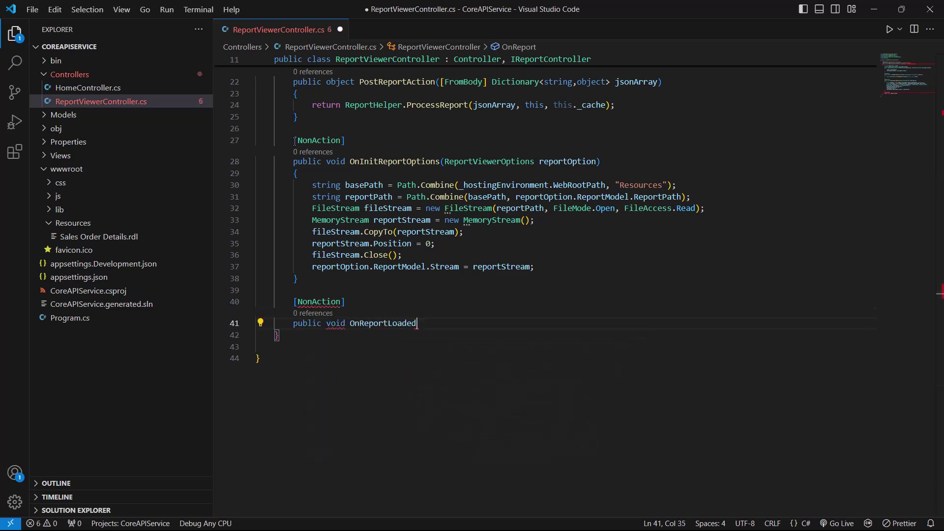
pyautogui.write('ReportViewerOptions repor')
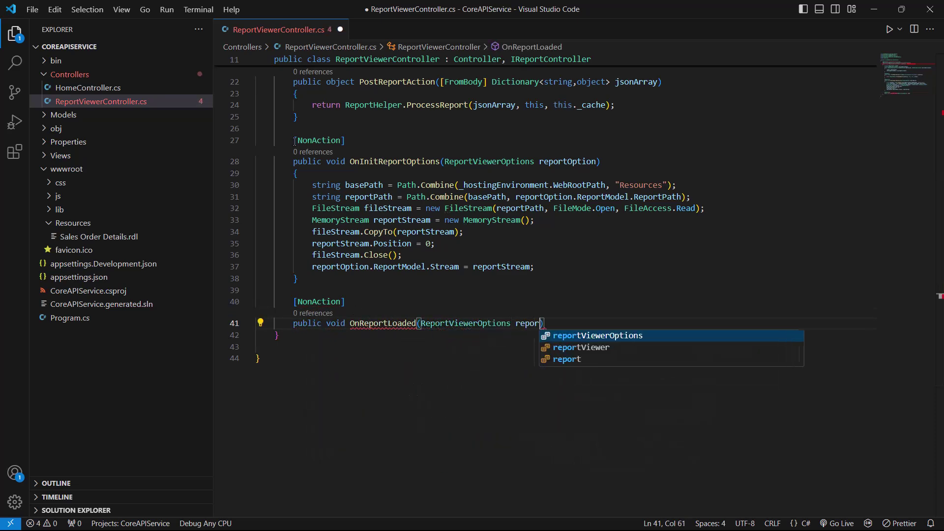
pyautogui.write('tOption')
pyautogui.press('End')
pyautogui.press('Return')
pyautogui.write('{')
pyautogui.press('Return')
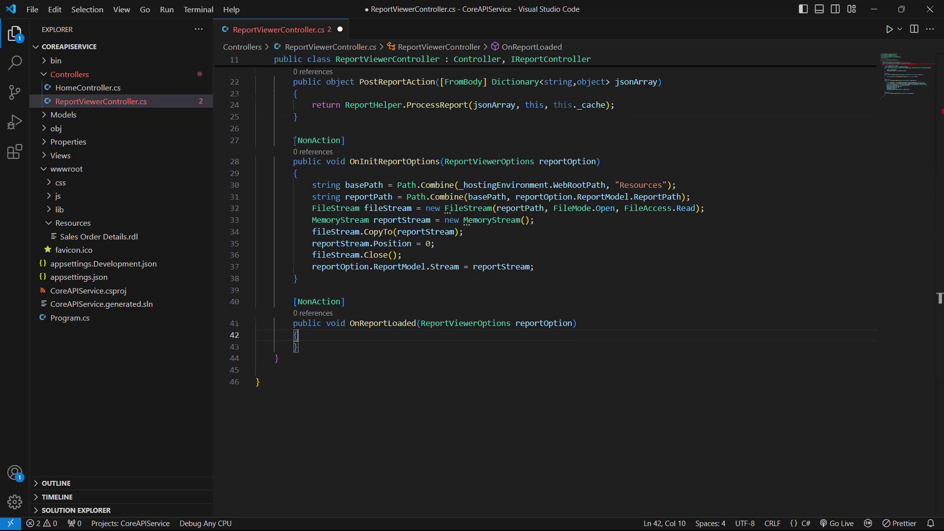
pyautogui.press('Down')
pyautogui.press('Down')
# Step: Add a [ActionName("GetResource")], [AcceptVerbs("GET")] GetResource(ReportResource resource) action returning ReportHelper.GetResource(resource, this, _cache)
pyautogui.press('End')
pyautogui.press('Return')
pyautogui.press('Return')
pyautogui.write('[ActionNa')
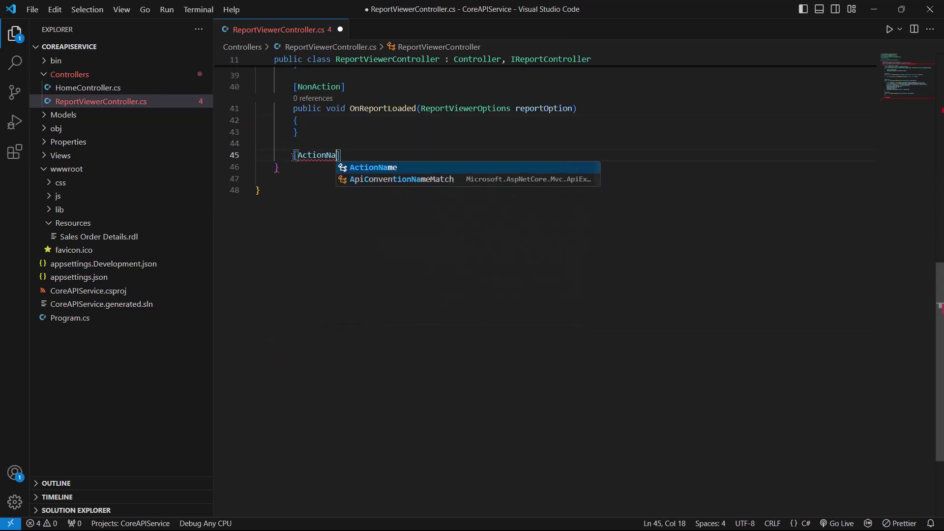
pyautogui.write('me("GetResource")')
pyautogui.press('End')
pyautogui.press('Return')
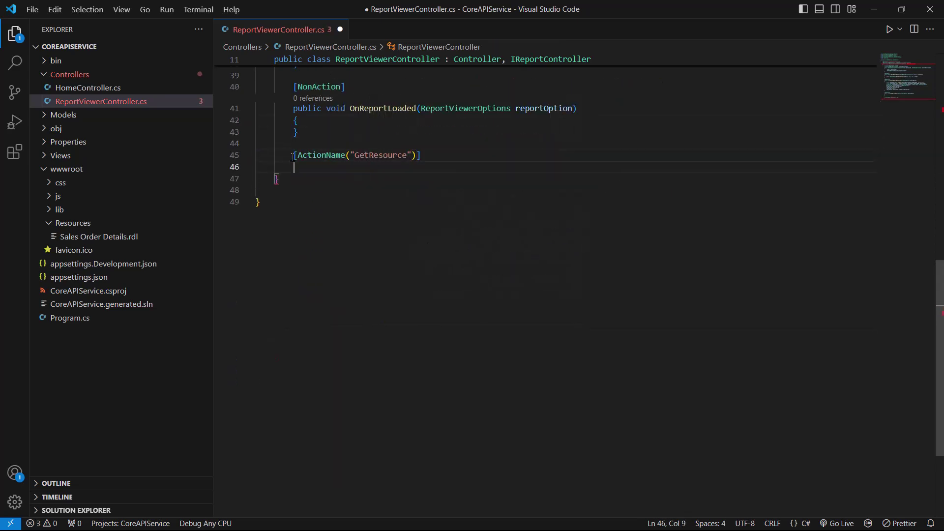
pyautogui.write('[AcceptVerbs("GET")')
pyautogui.press('Return')
pyautogui.press('Return')
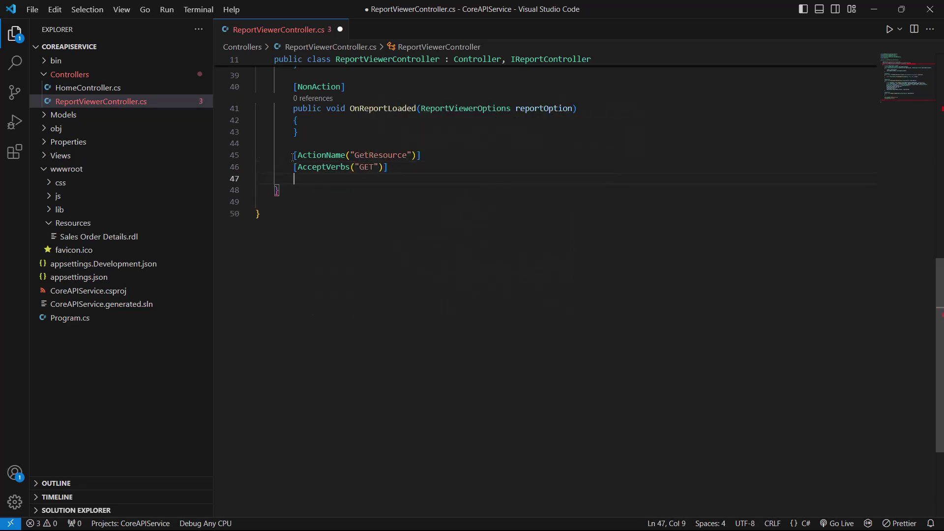
pyautogui.write('public object GetResource(')
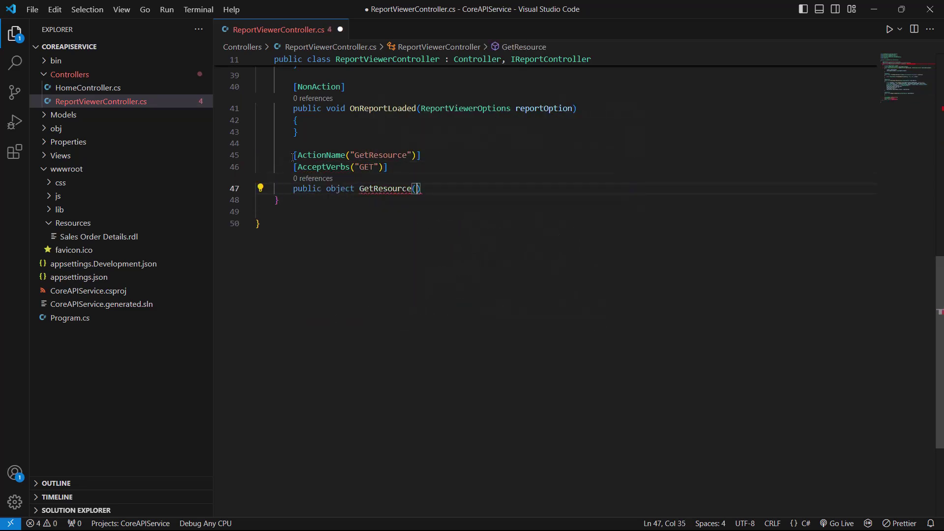
pyautogui.write('ReportResource resource)')
pyautogui.press('Return')
pyautogui.write('{')
pyautogui.press('Return')
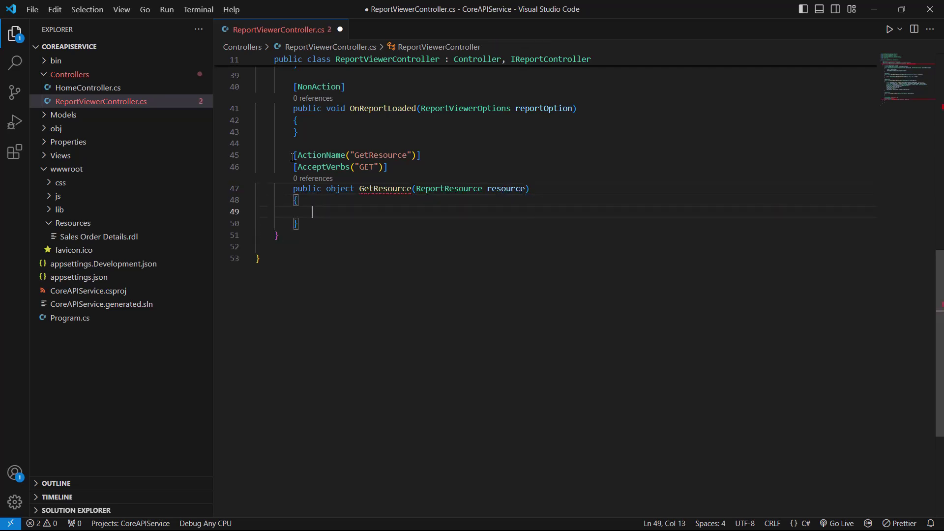
pyautogui.write('return ReportHelper.GetResource(resource')
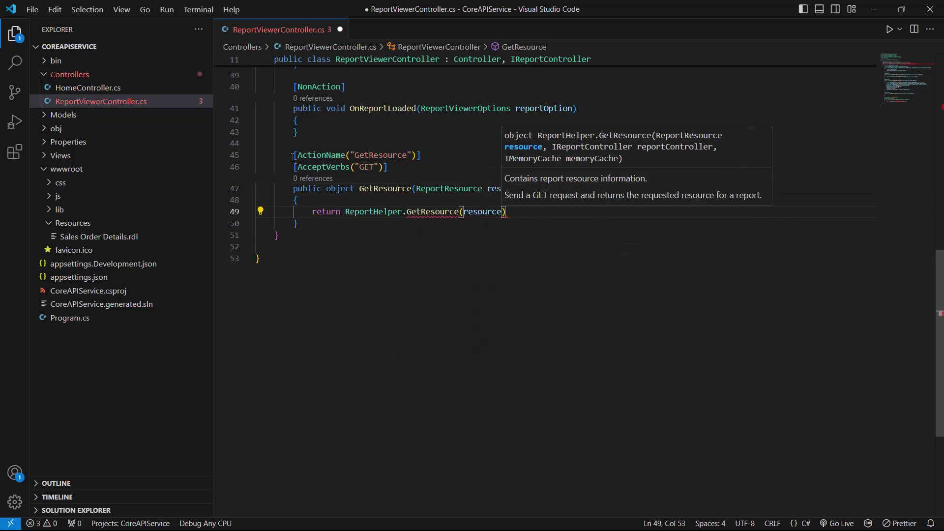
pyautogui.write(', this, _cache);')
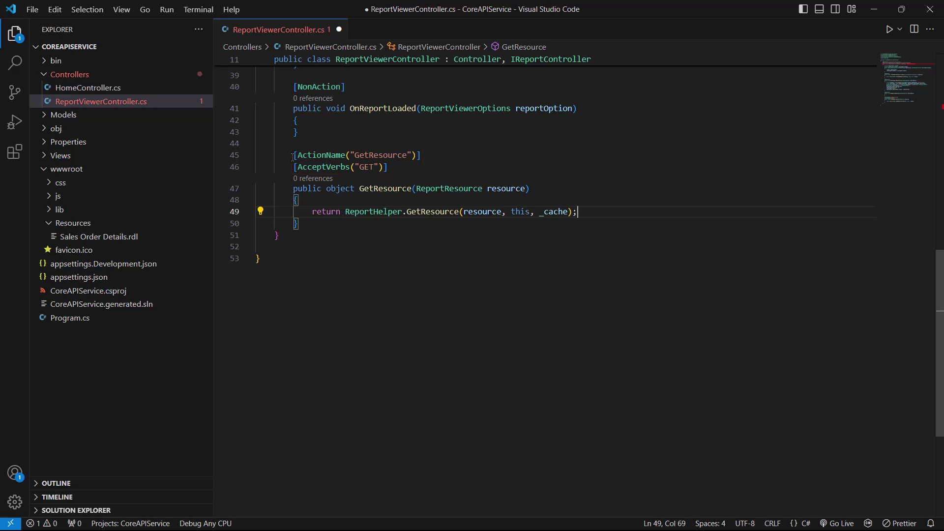
pyautogui.press('Down')
pyautogui.press('Return')
pyautogui.press('Return')
pyautogui.write('[HttpPost]')
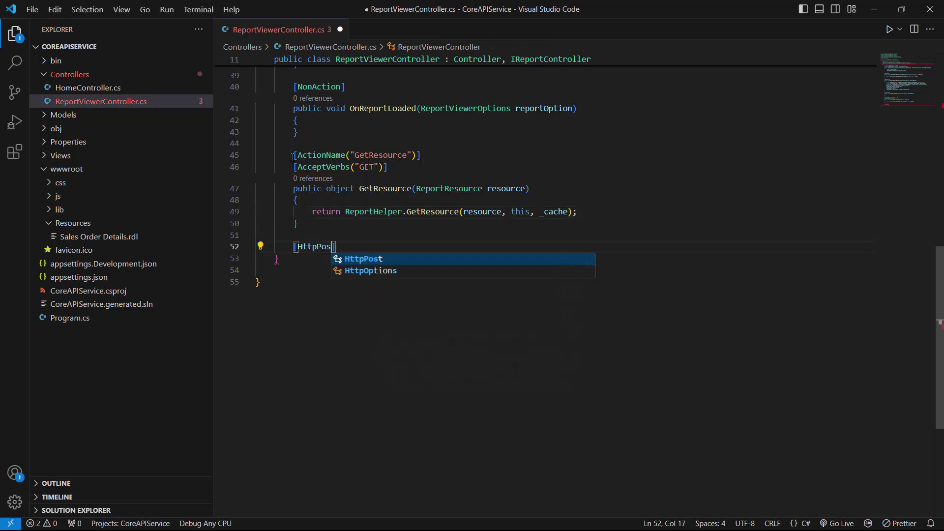
# Step: Write PostFormReportAction returning ReportHelper.ProcessReport(null, this, _cache) and save the controller
pyautogui.press('Return')
pyautogui.write('public o')
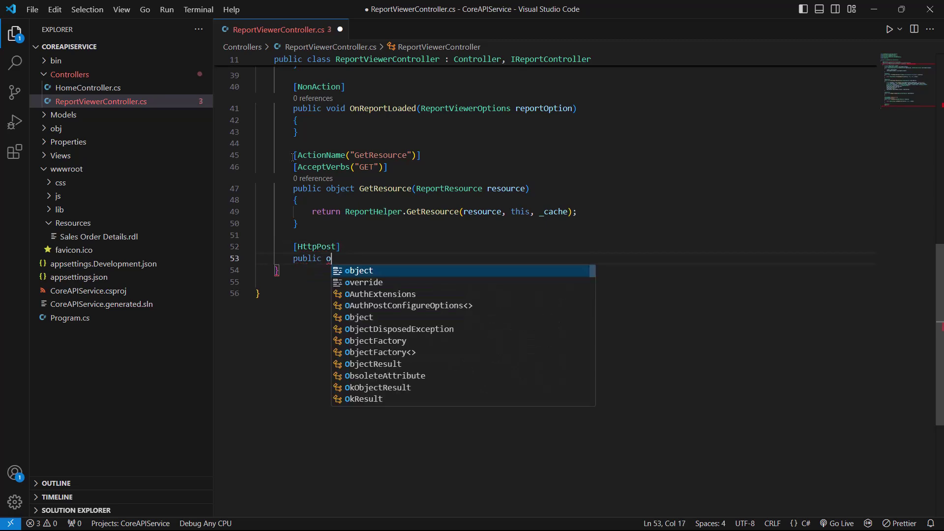
pyautogui.write('bject PostFormReportAction()')
pyautogui.press('Return')
pyautogui.write('{')
pyautogui.press('Return')
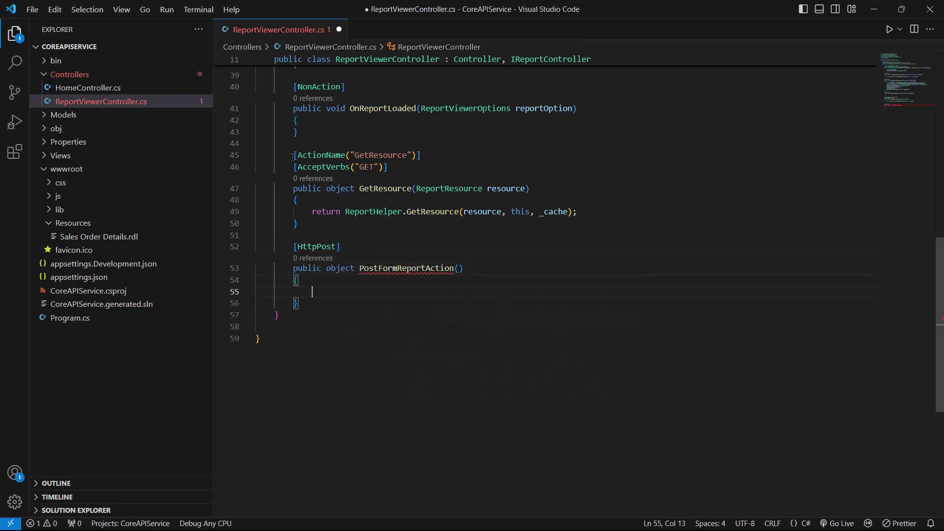
pyautogui.write('return ReportHelper.Pr')
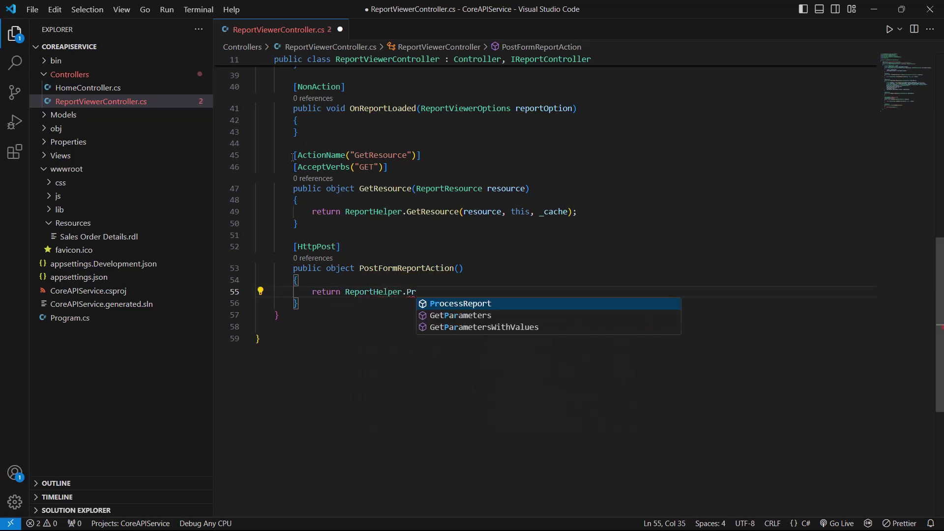
pyautogui.write('ocessReport(null, this, _cache')
pyautogui.press('End')
pyautogui.write(';')
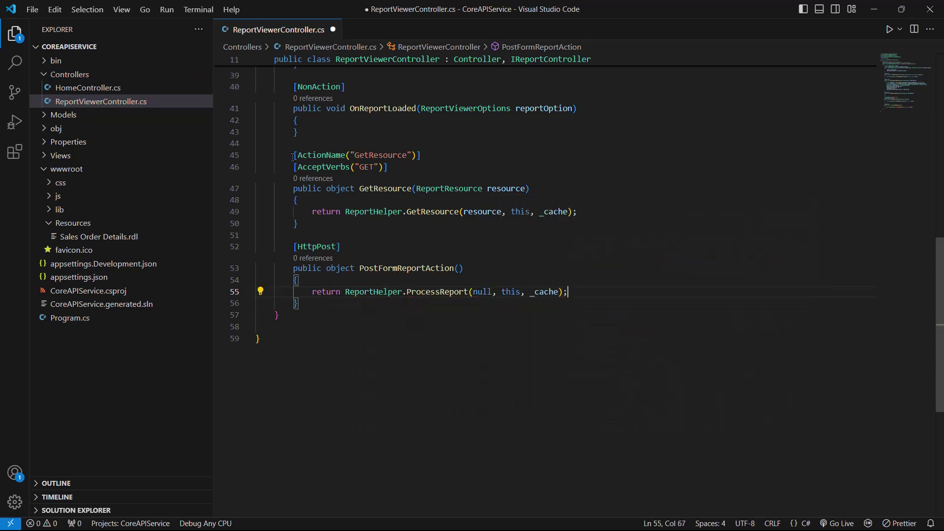
pyautogui.hotkey('ctrl', 's')
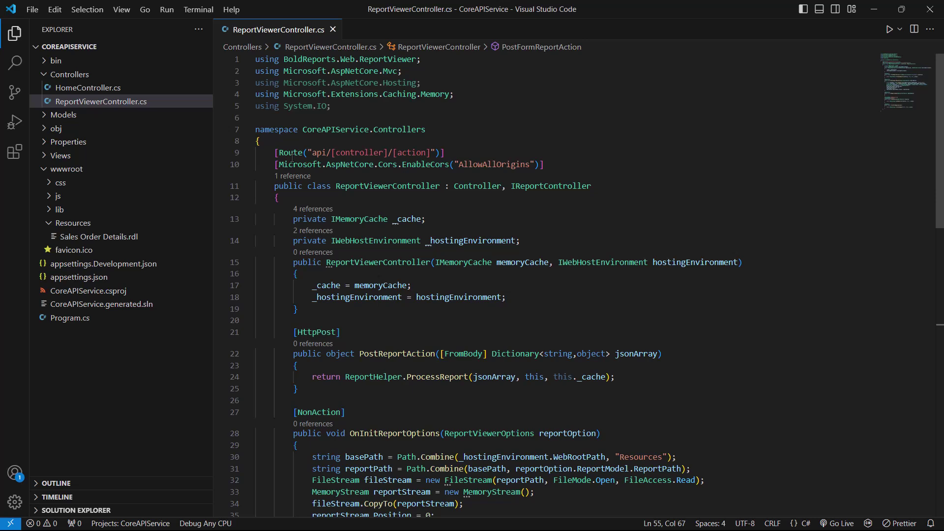
pyautogui.hotkey('alt', 'Tab')
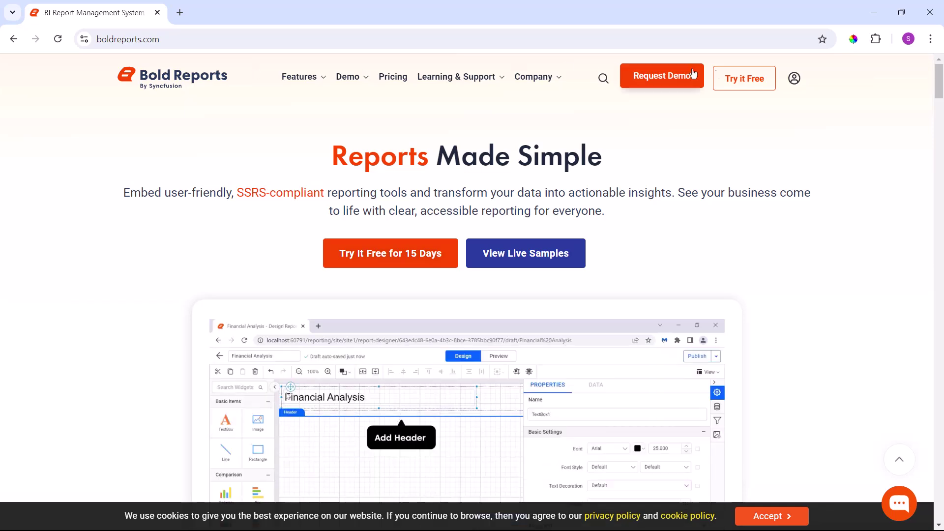
# Step: Copy the license token from the dashboard's Downloads & Keys > Claim License Key page
pyautogui.click(795, 78)
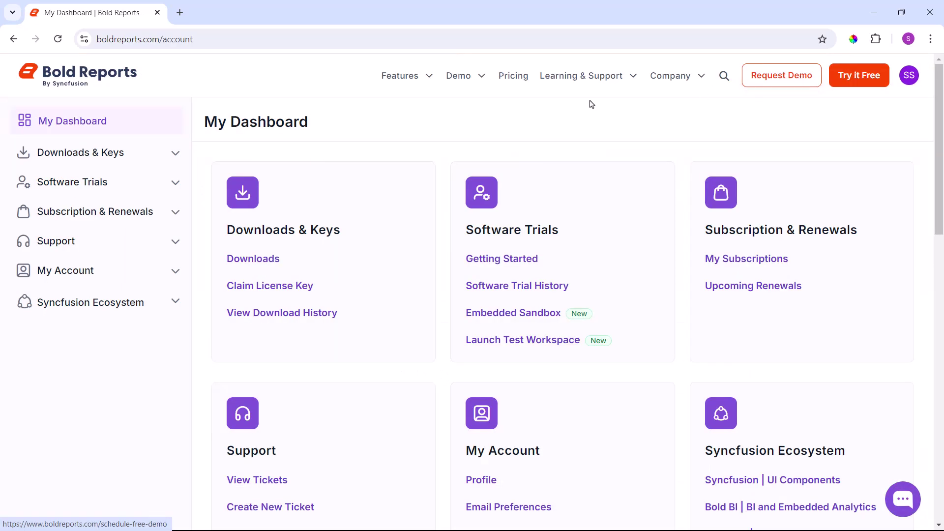
pyautogui.click(116, 152)
pyautogui.click(104, 212)
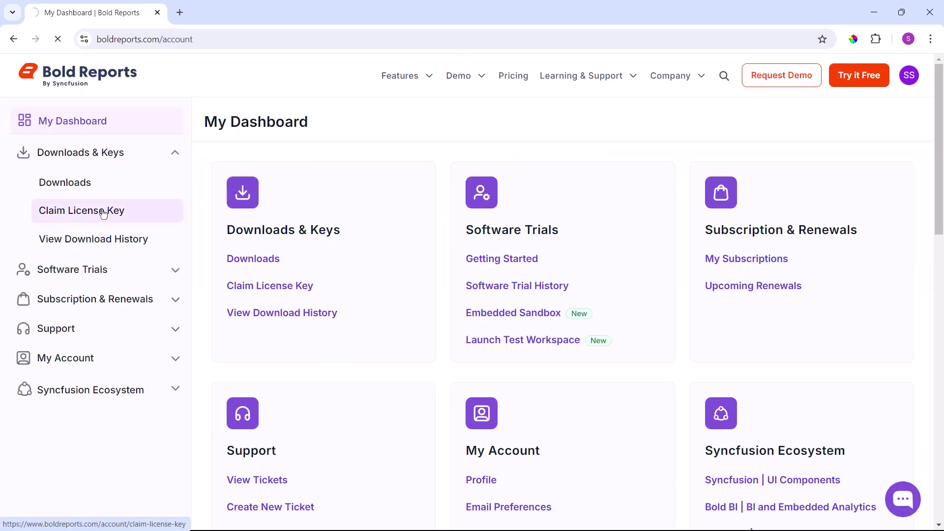
pyautogui.click(754, 217)
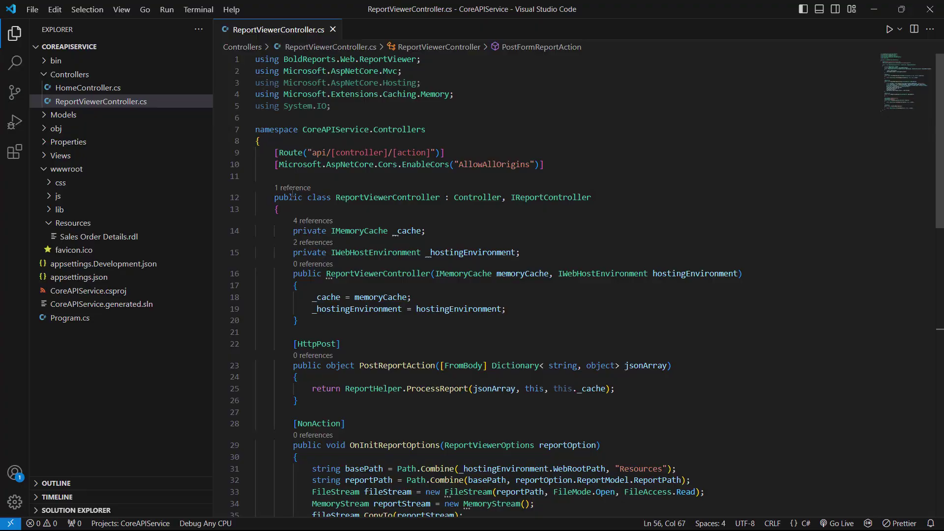
# Step: In Program.cs, register the copied key with BoldLicenseProvider.RegisterLicense and paste the AllowAllOrigins AddCors policy
pyautogui.click(71, 318)
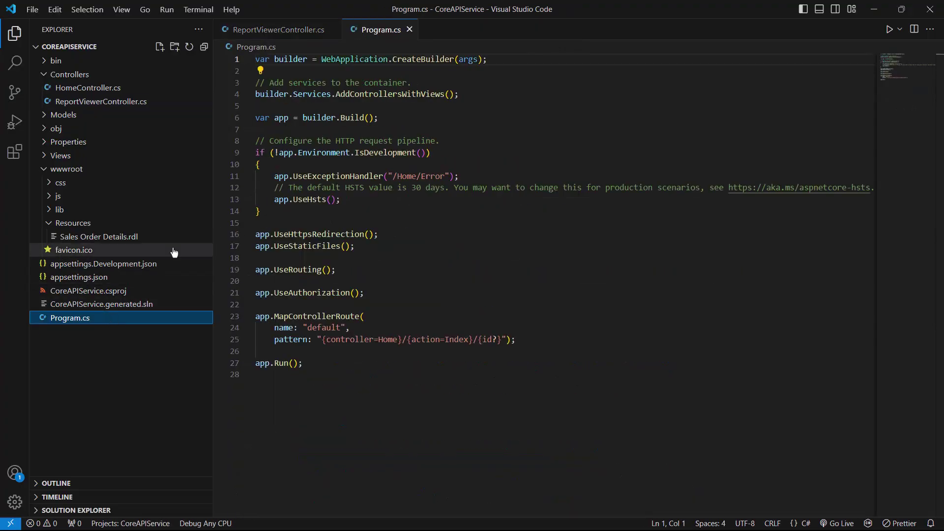
pyautogui.click(487, 59)
pyautogui.press('Return')
pyautogui.write('Bold.Licensing.BoldLicenseProvider')
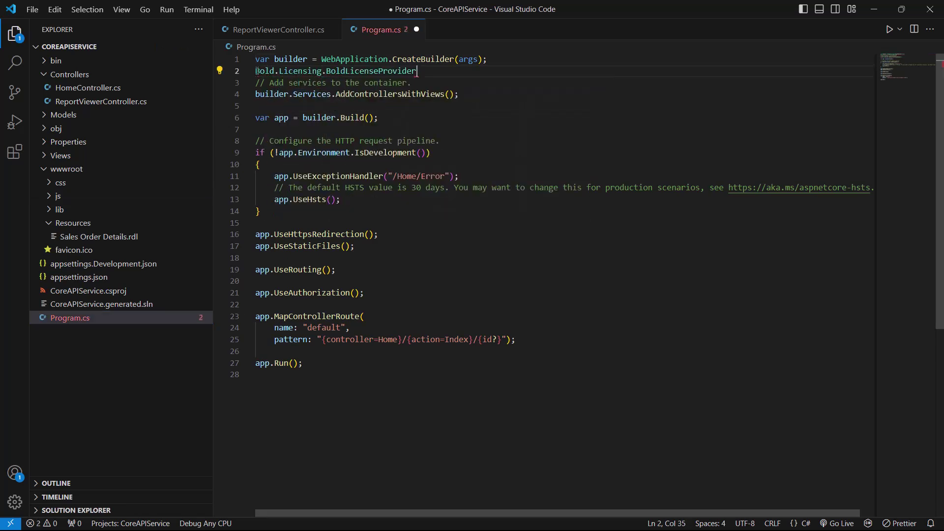
pyautogui.write('.Registe')
pyautogui.press('Tab')
pyautogui.write('("')
pyautogui.hotkey('ctrl', 'v')
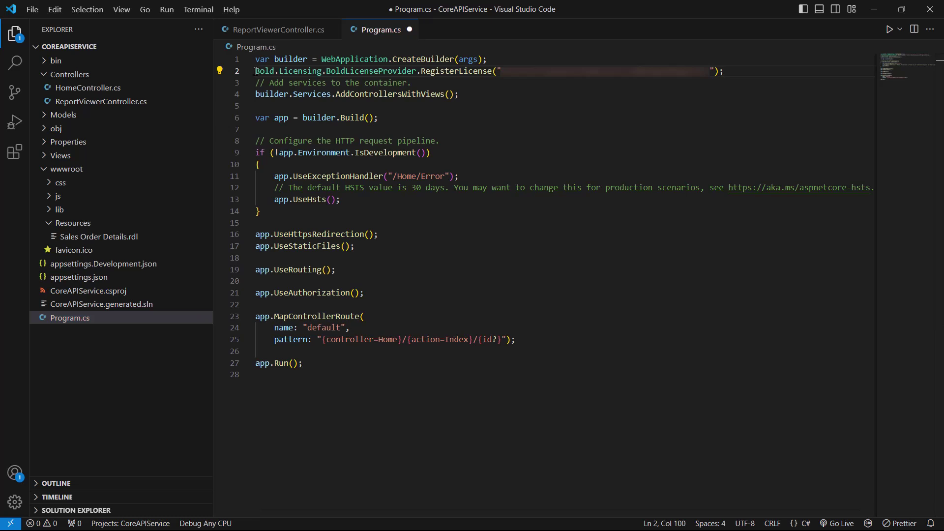
pyautogui.hotkey('ctrl', 'v')
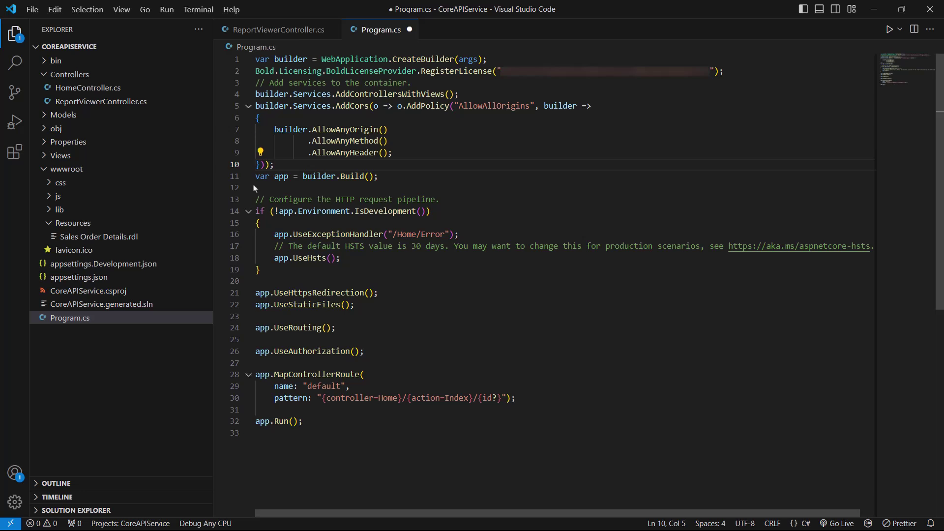
# Step: Add app.UseCors() after app.UseRouting(), save Program.cs, and start the service with dotnet run
pyautogui.click(335, 328)
pyautogui.press('Return')
pyautogui.write('app.UseCors();')
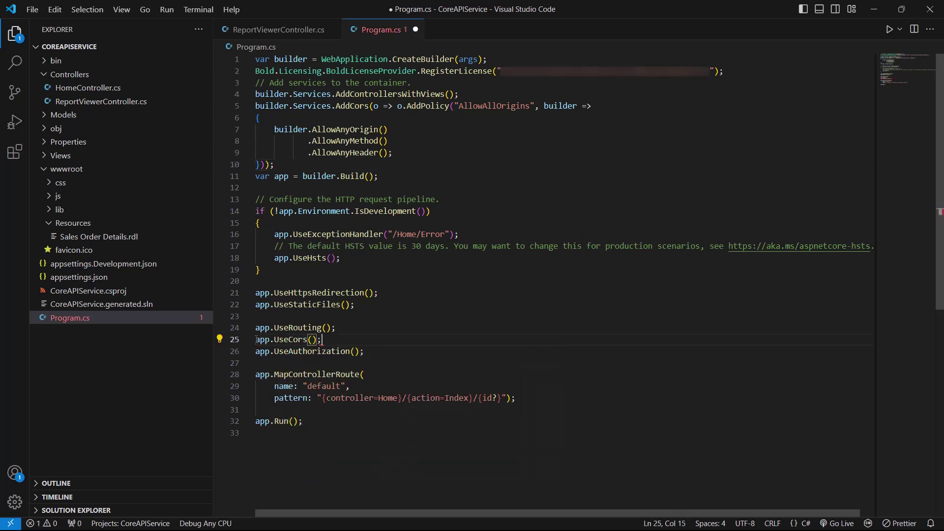
pyautogui.hotkey('ctrl', 's')
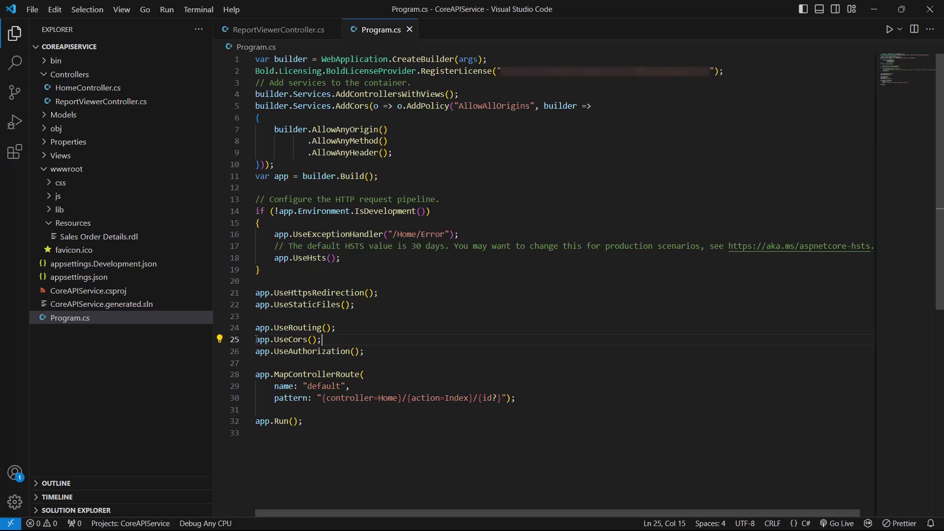
pyautogui.hotkey('alt', 'Tab')
pyautogui.write('dotnet run')
pyautogui.press('Return')
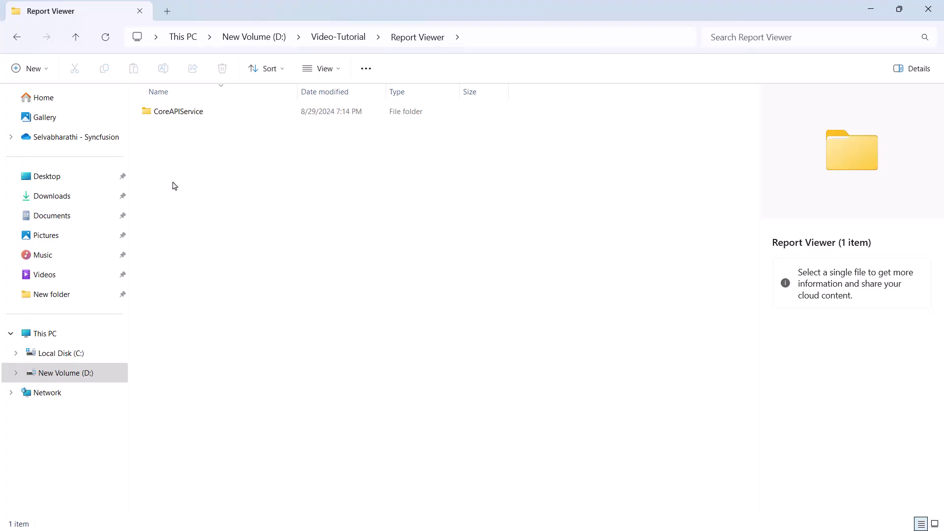
# Step: Create a new folder named JSReportViewer
pyautogui.rightClick(172, 185)
pyautogui.click(214, 279)
pyautogui.write('JSReportViewer')
pyautogui.press('Return')
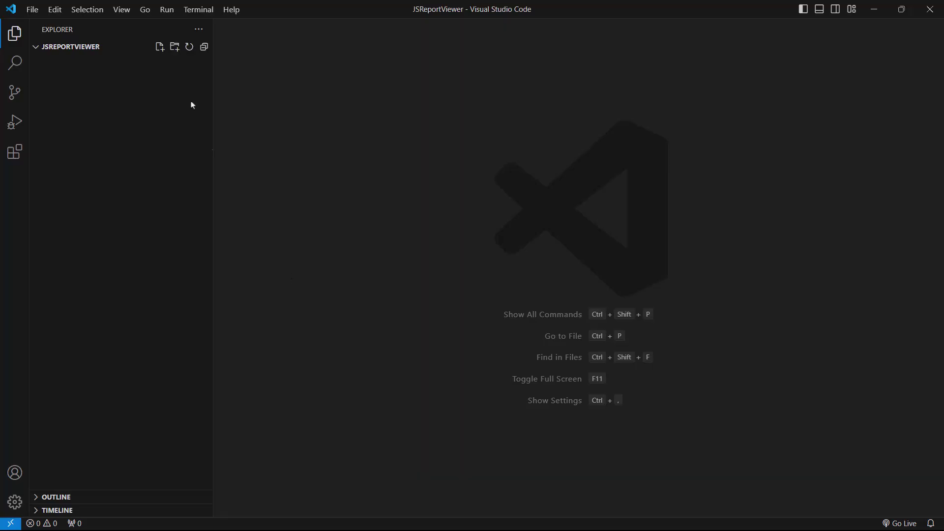
# Step: Create index.html with HTML boilerplate and the Bold Reports CDN stylesheet and scripts in head
pyautogui.click(159, 47)
pyautogui.write('index.html')
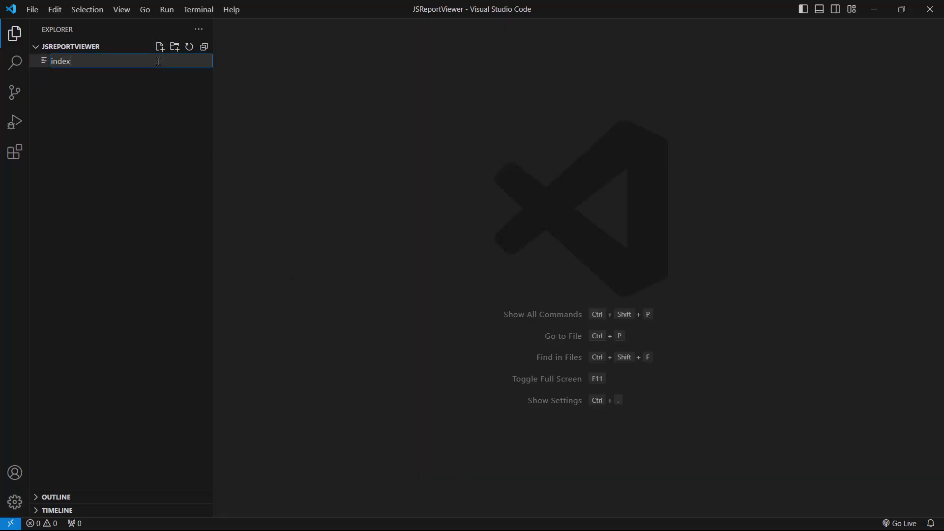
pyautogui.press('Return')
pyautogui.hotkey('ctrl', 'v')
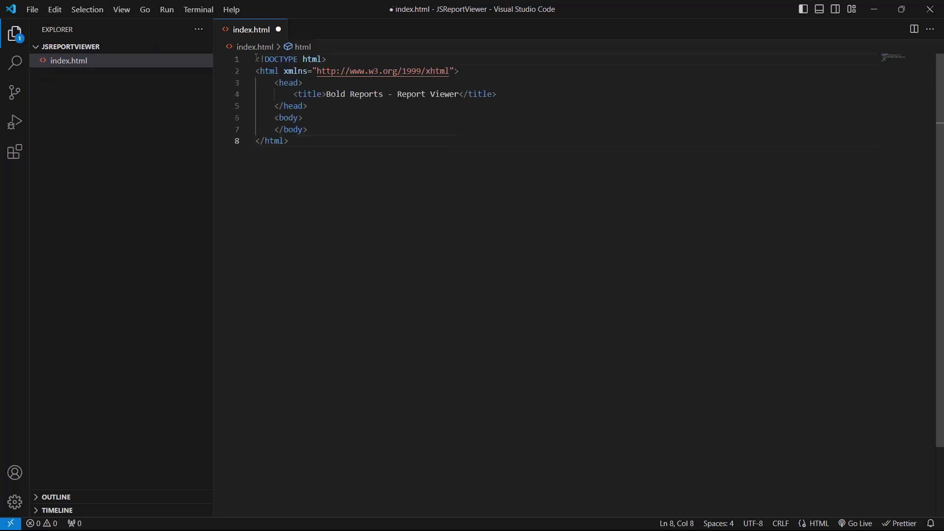
pyautogui.click(516, 94)
pyautogui.press('Return')
pyautogui.hotkey('ctrl', 'v')
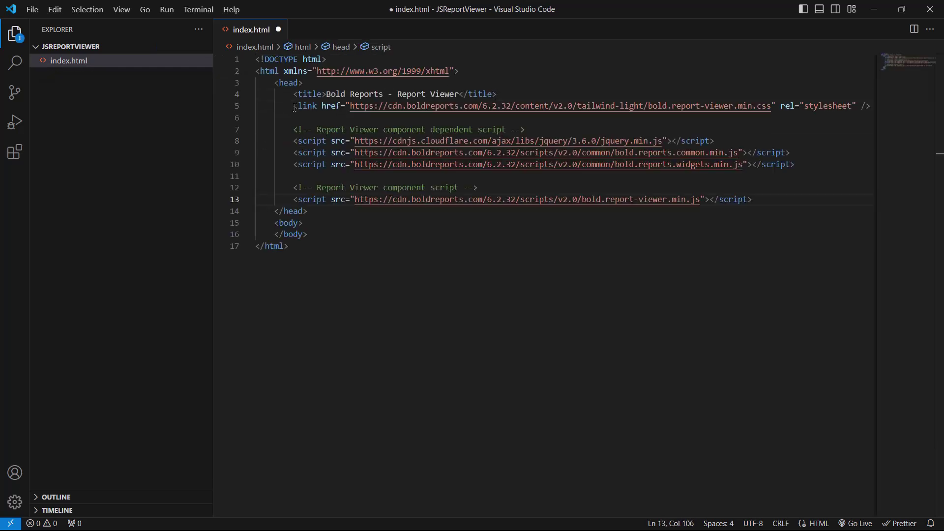
# Step: Add the 950px-high viewer div and a text/javascript script block to the body
pyautogui.click(304, 222)
pyautogui.press('Return')
pyautogui.write('<div ></div>')
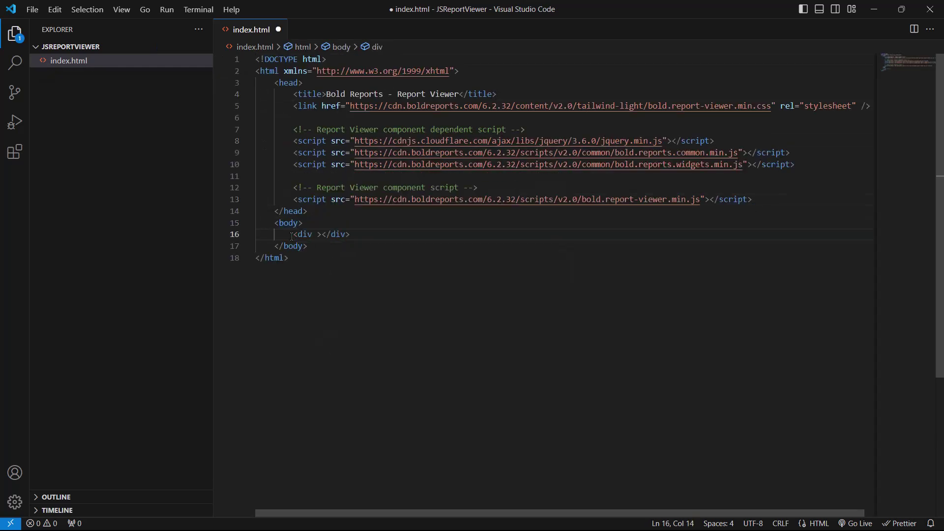
pyautogui.write('<div id = "view"></div>er" style = "height: 950px; width: 100%;')
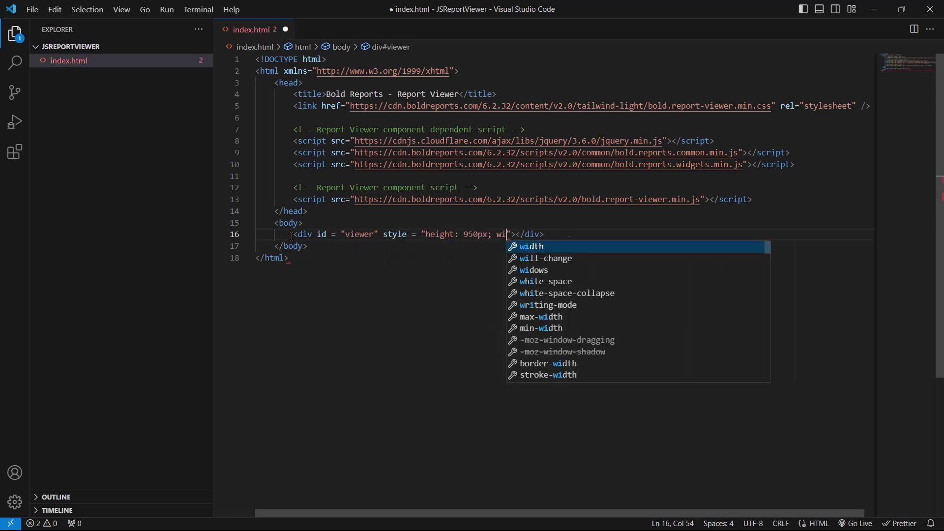
pyautogui.press('End')
pyautogui.press('Return')
pyautogui.write('<script type = "text')
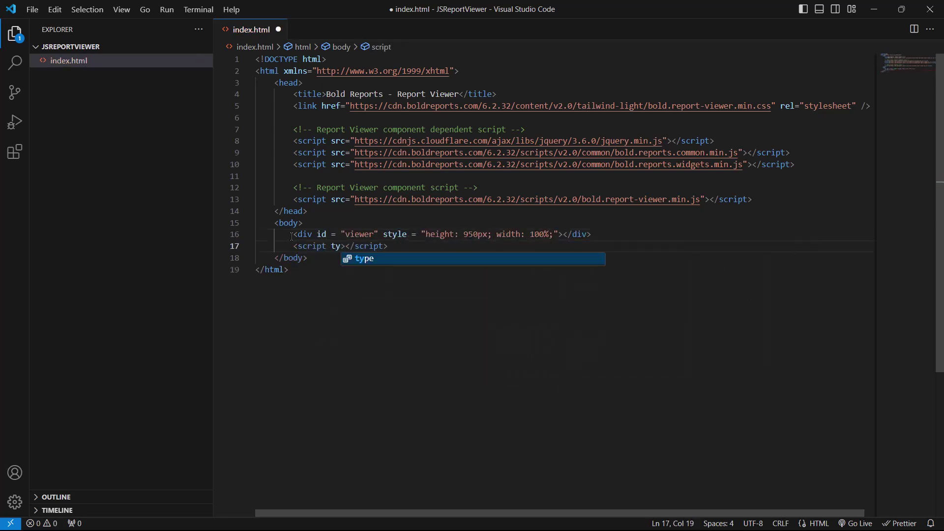
pyautogui.write('/javascript')
pyautogui.press('End')
pyautogui.press('Return')
pyautogui.write('$(function()')
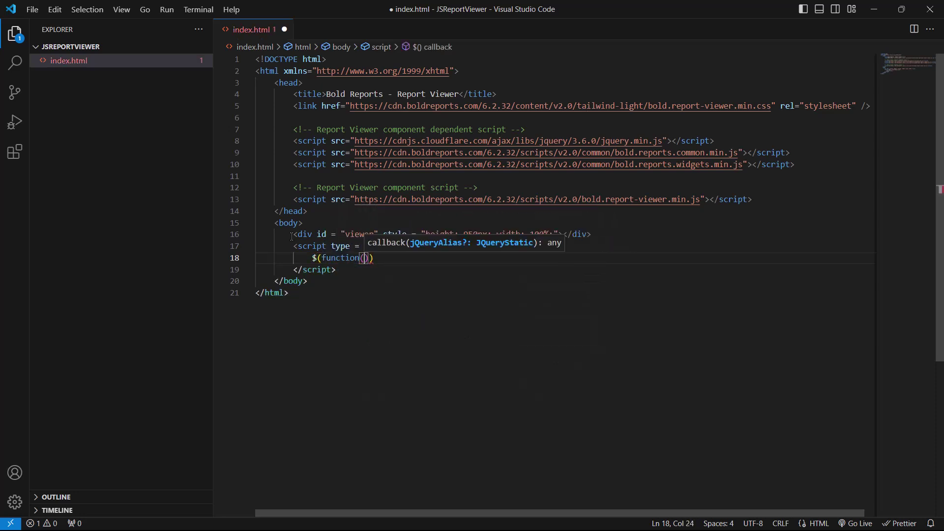
pyautogui.write('{')
# Step: Initialise boldReportViewer with the localhost:5247 ReportViewer service and Sales Order Details.rdl, then save and run
pyautogui.press('Return')
pyautogui.write('$("#viewer").boldReportViewer({')
pyautogui.press('Return')
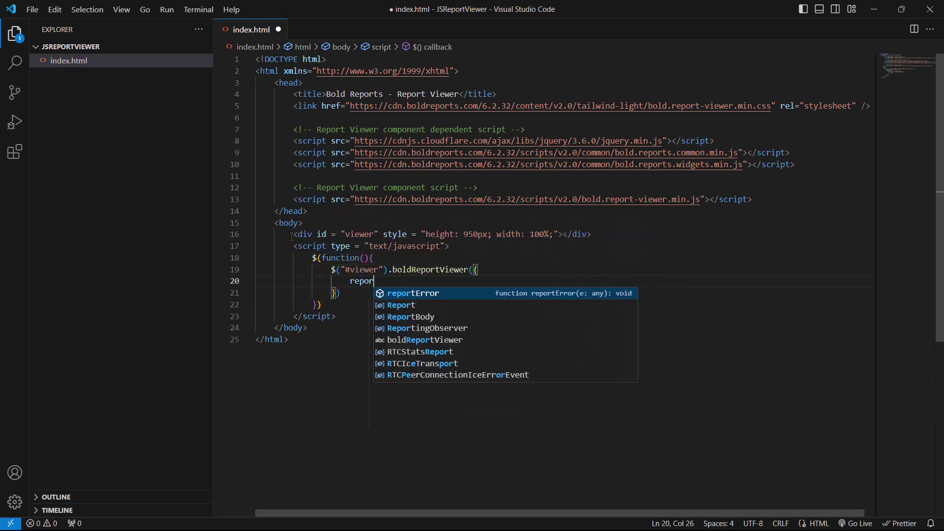
pyautogui.write('reportServiceUrl: "http://localhost:5247')
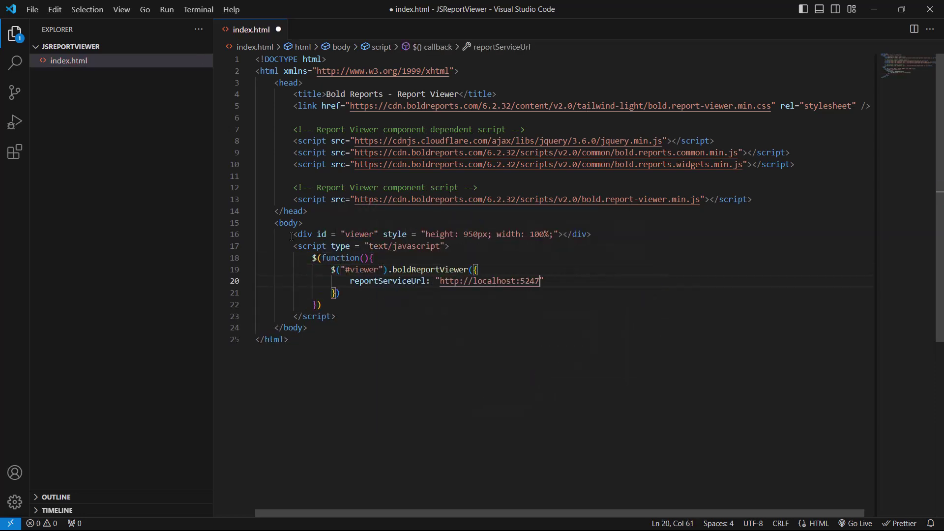
pyautogui.write('/api/ReportViewer')
pyautogui.press('End')
pyautogui.write(',')
pyautogui.press('Return')
pyautogui.write('reportPath: "Sales')
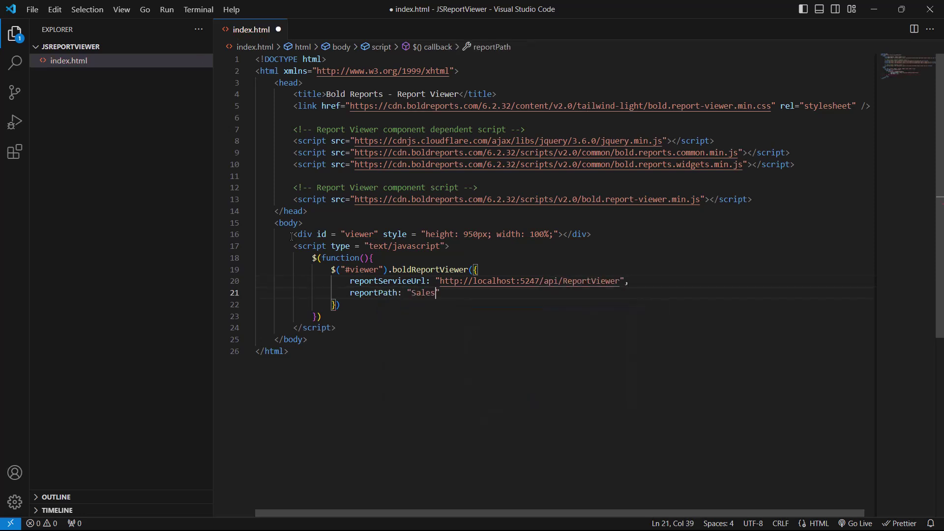
pyautogui.write(' Order Details.rdl')
pyautogui.hotkey('ctrl', 's')
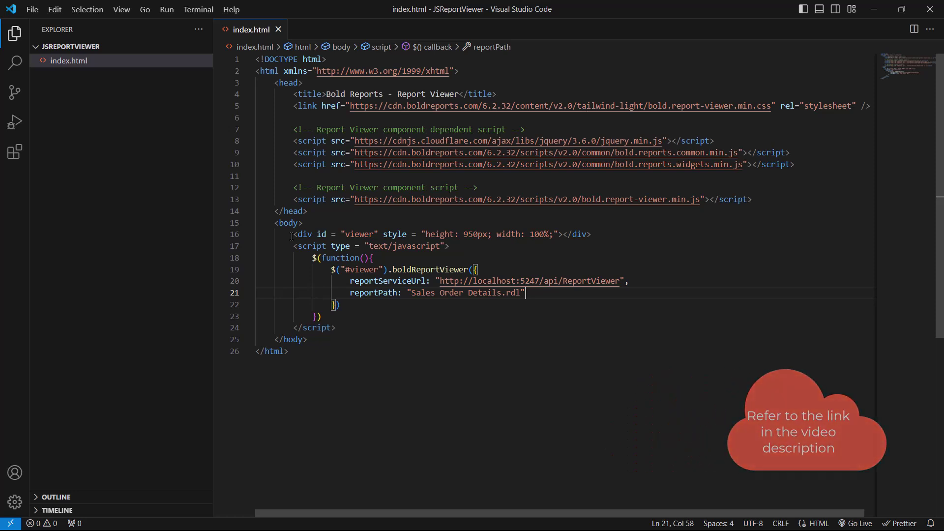
pyautogui.hotkey('ctrl', 's')
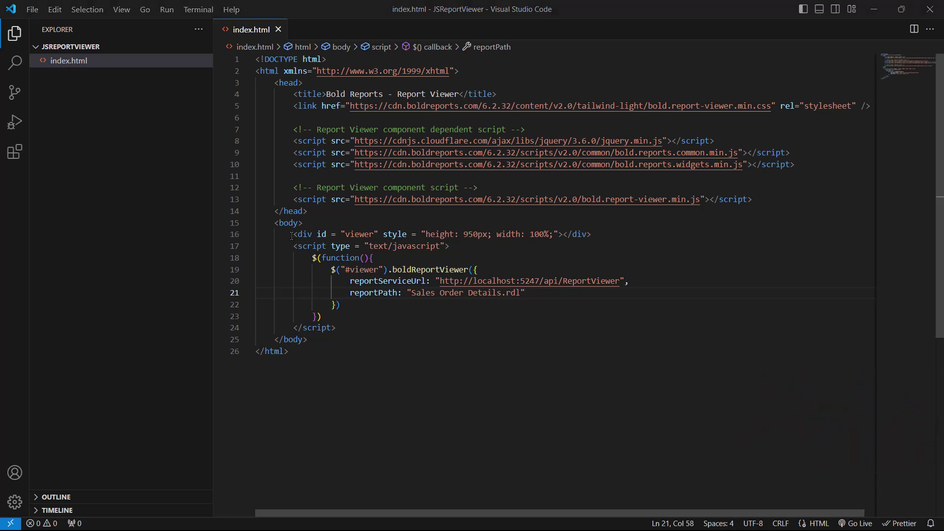